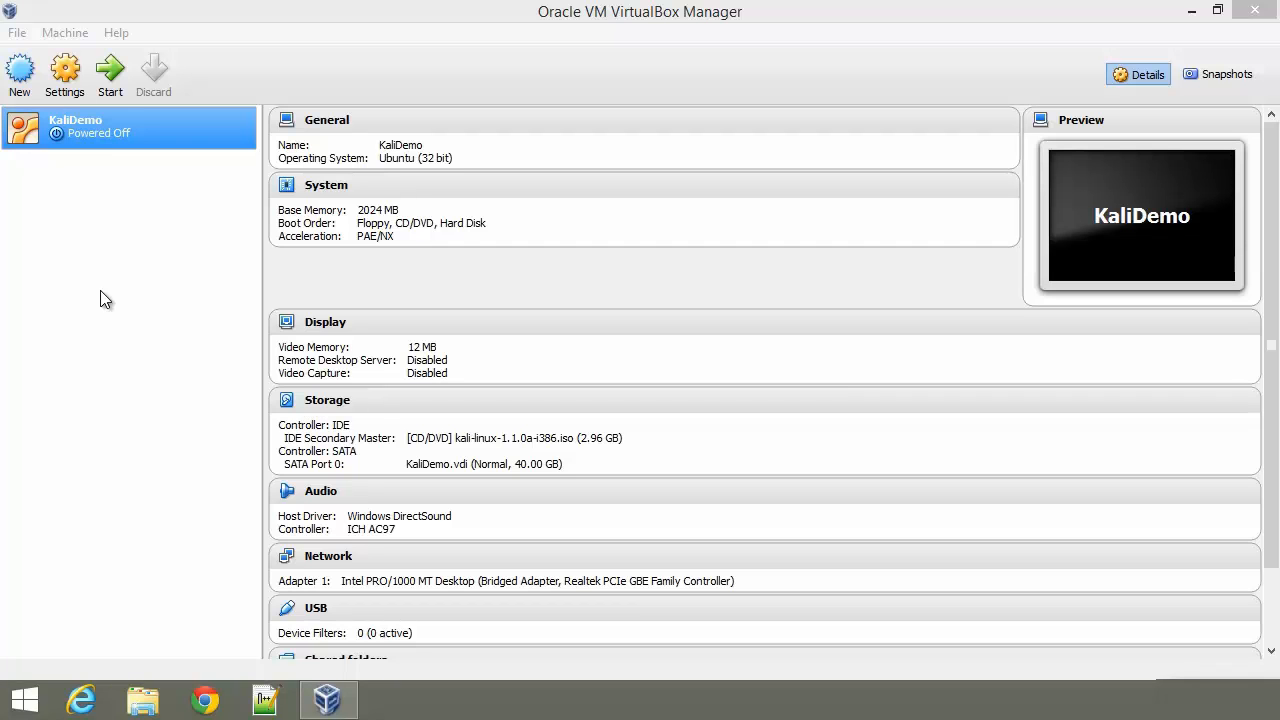
Step: Start the KaliDemo virtual machine from the VirtualBox Manager
left_click(111, 82)
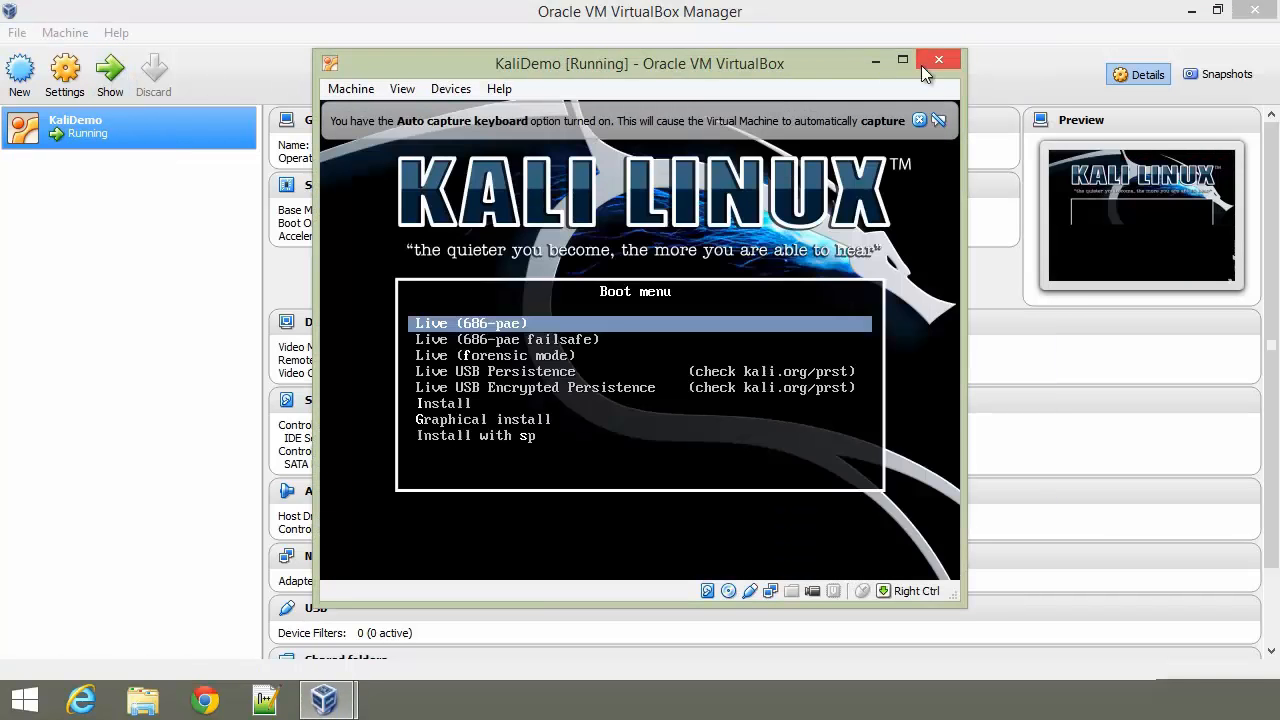
Step: Maximize the KaliDemo window and launch Graphical install from the boot menu
left_click(903, 60)
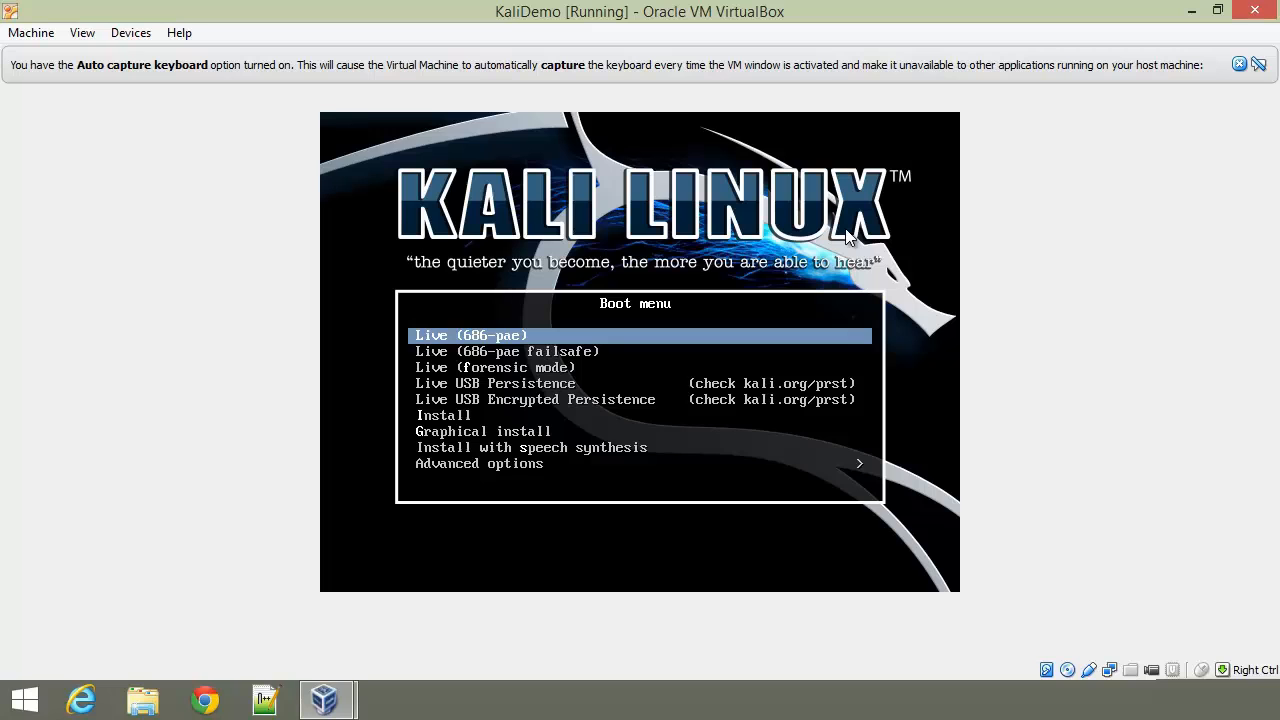
key("Down")
key("Down")
key("Down")
key("Down")
key("Down")
key("Down")
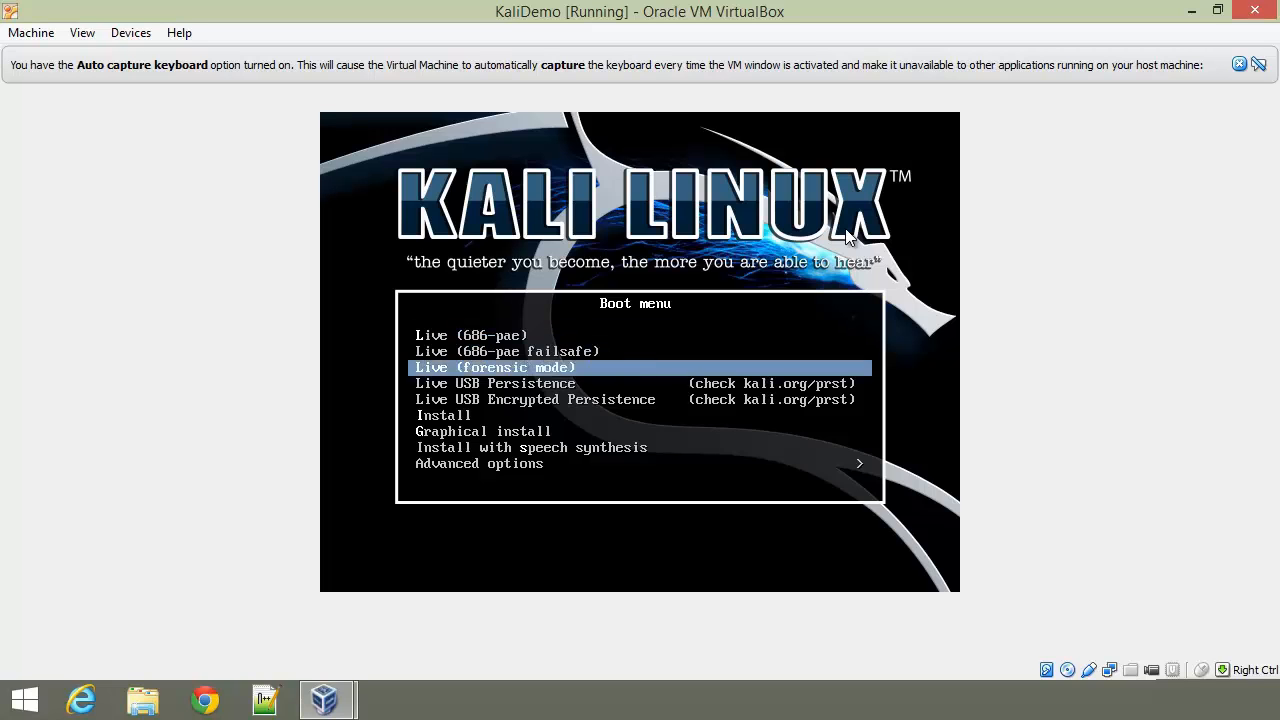
key("Return")
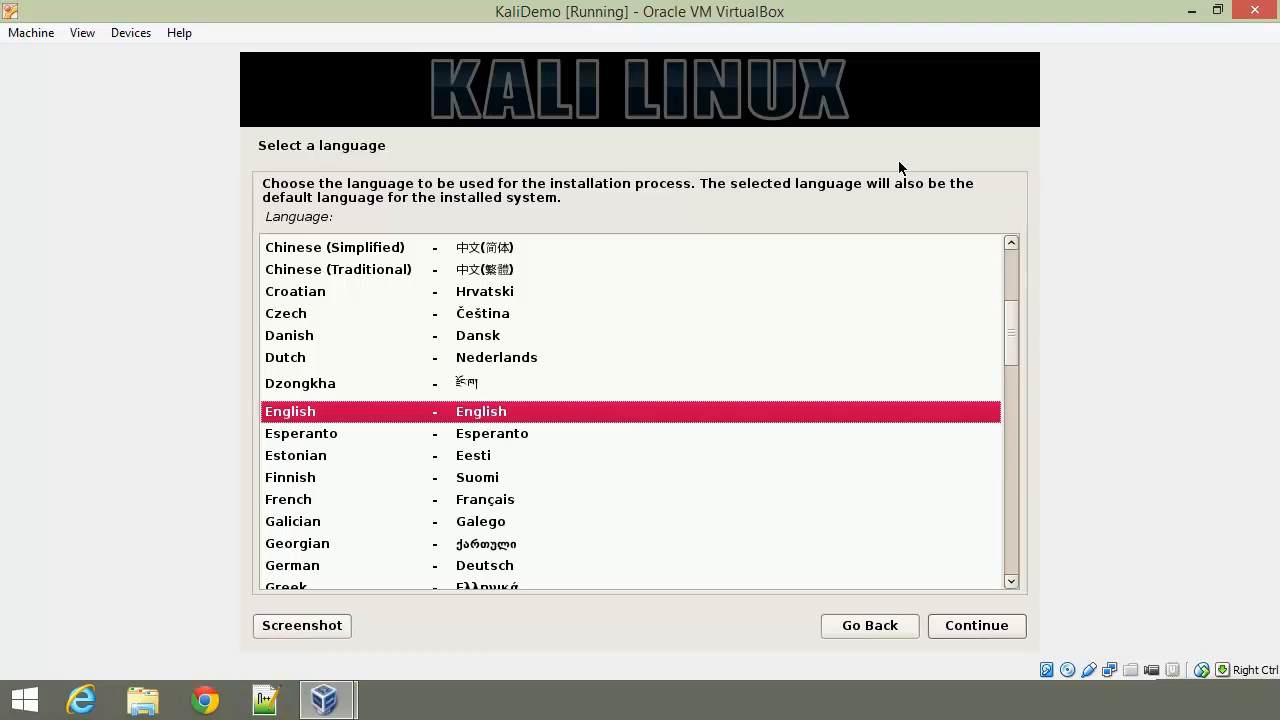
Step: Accept English language, United States location and the American English keymap
left_click(1020, 622)
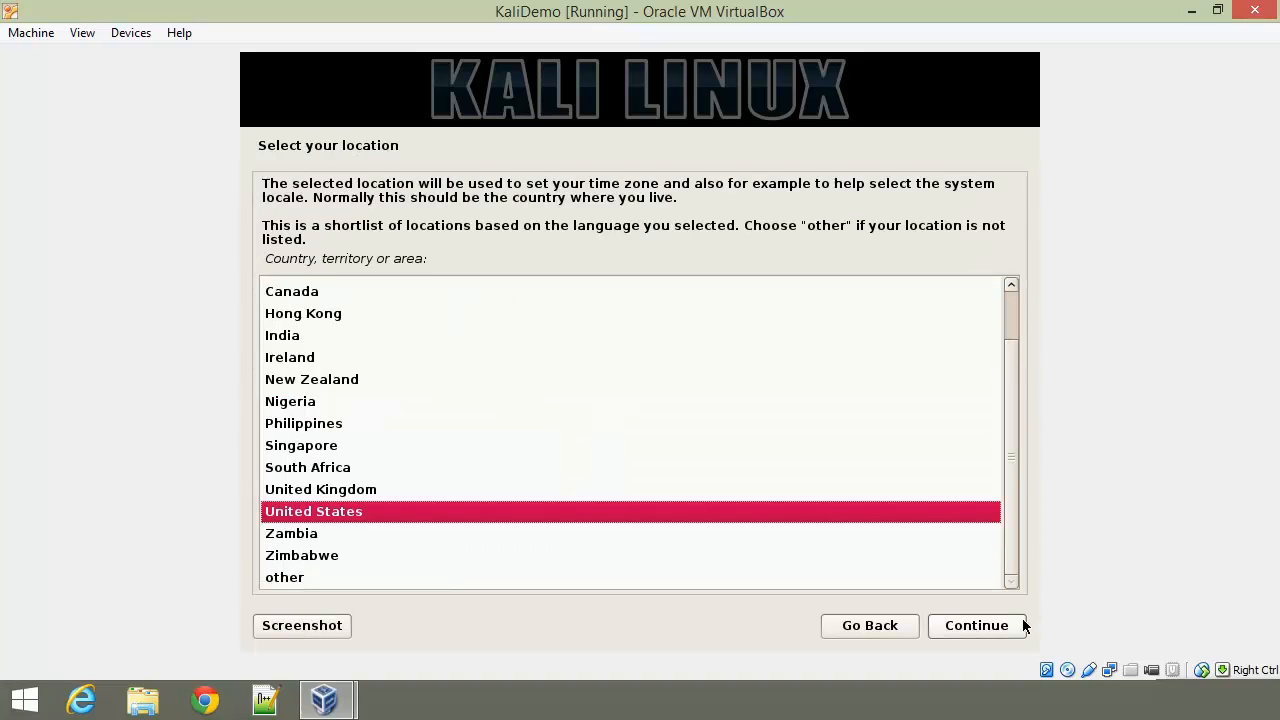
left_click(1023, 618)
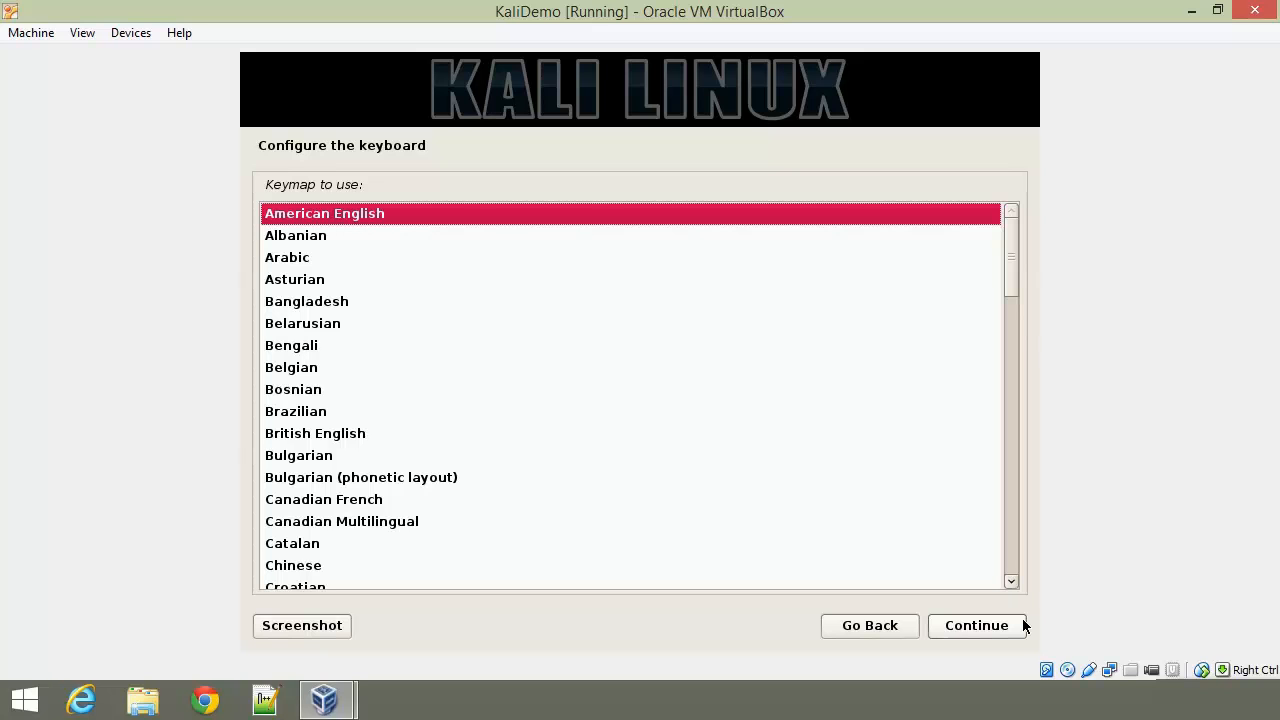
left_click(1022, 620)
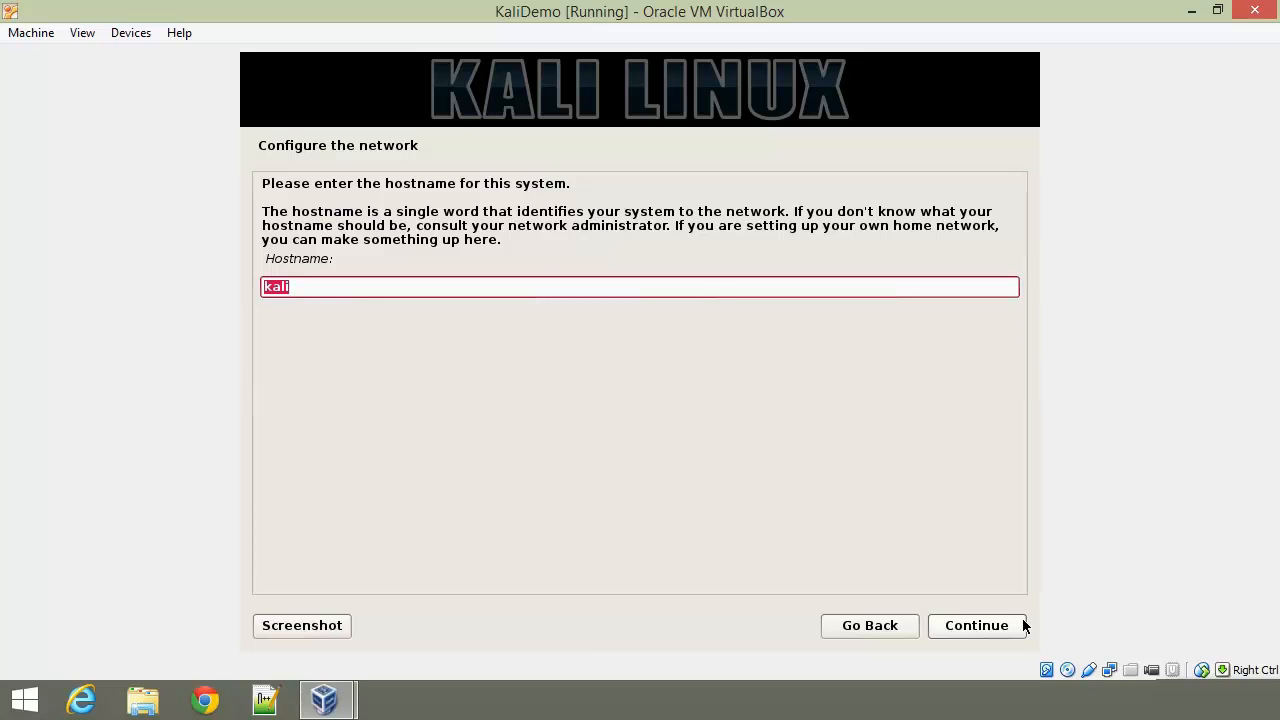
Step: Keep hostname kali and set the domain name to kali.local
left_click(1022, 620)
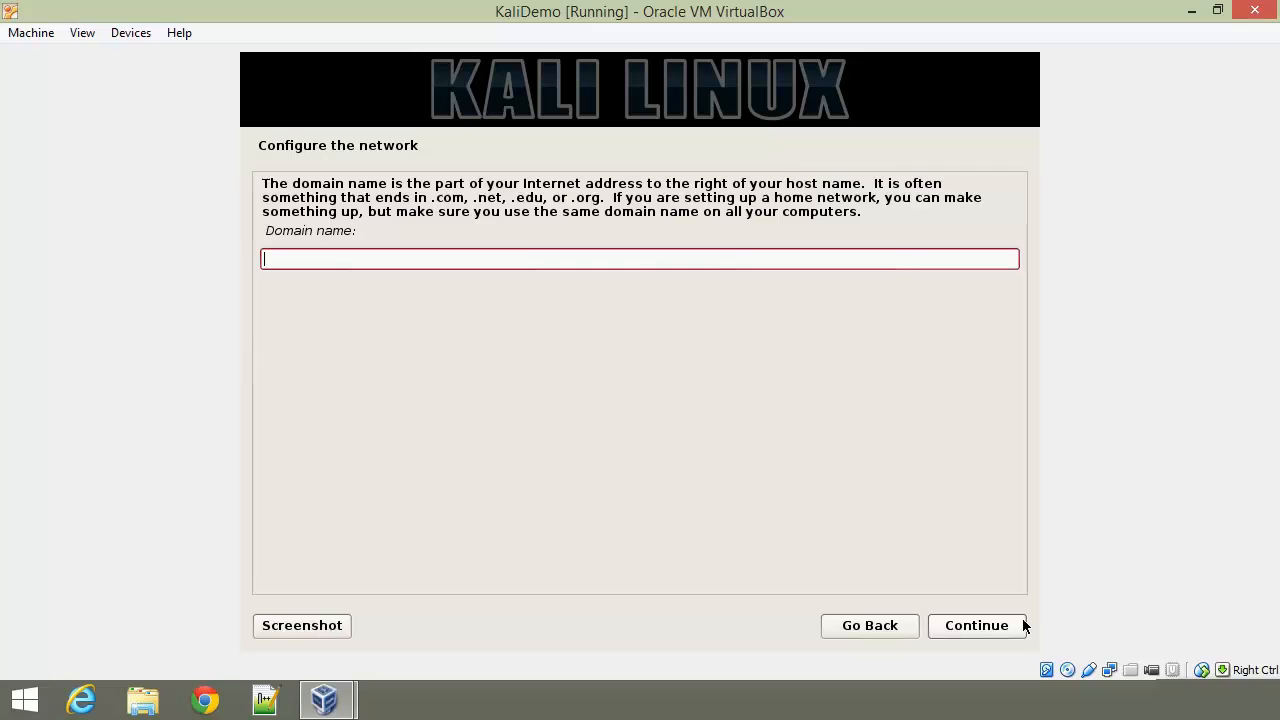
type("kali.local")
left_click(1022, 620)
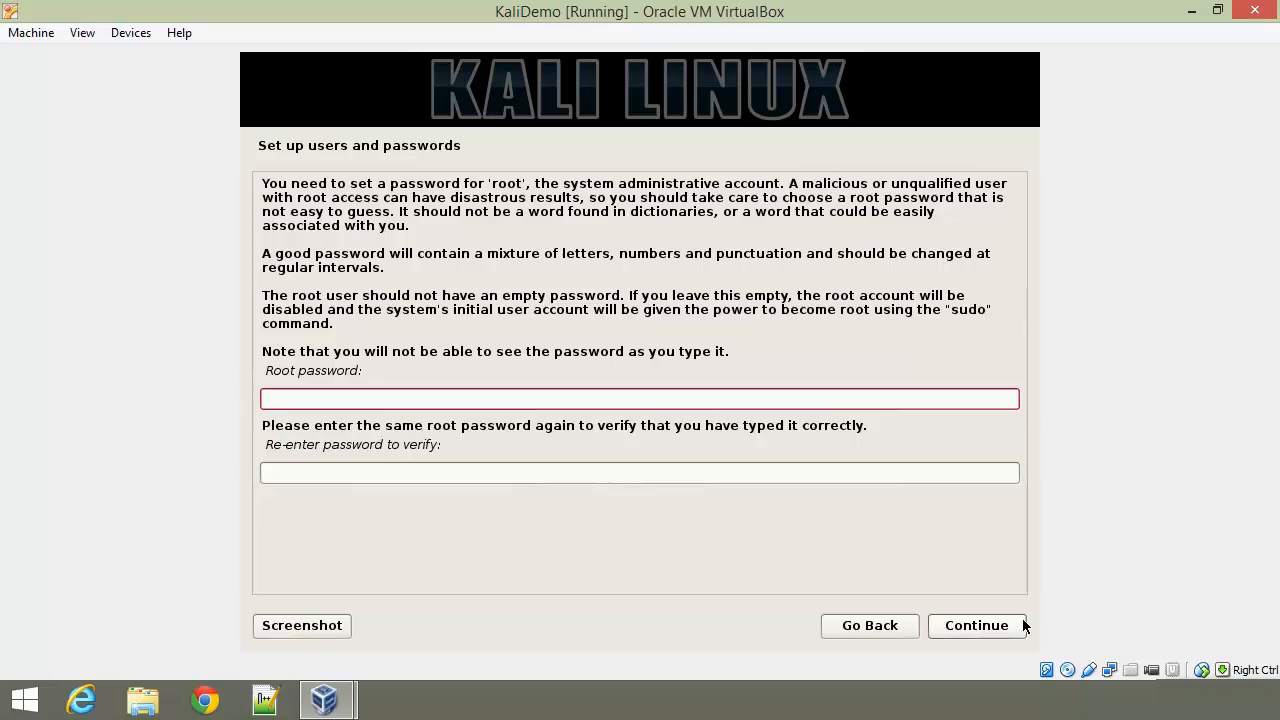
Step: Enter the root password and confirm it
type("123456")
key("Tab")
type("123456")
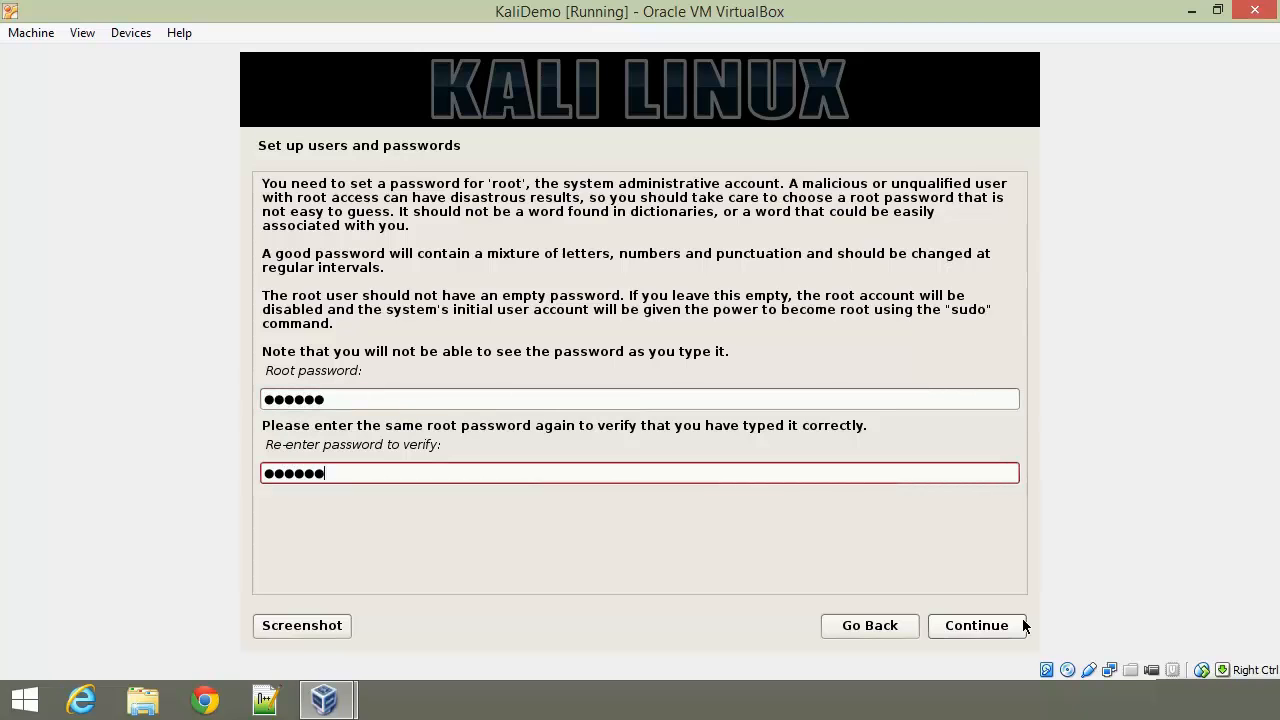
left_click(1012, 626)
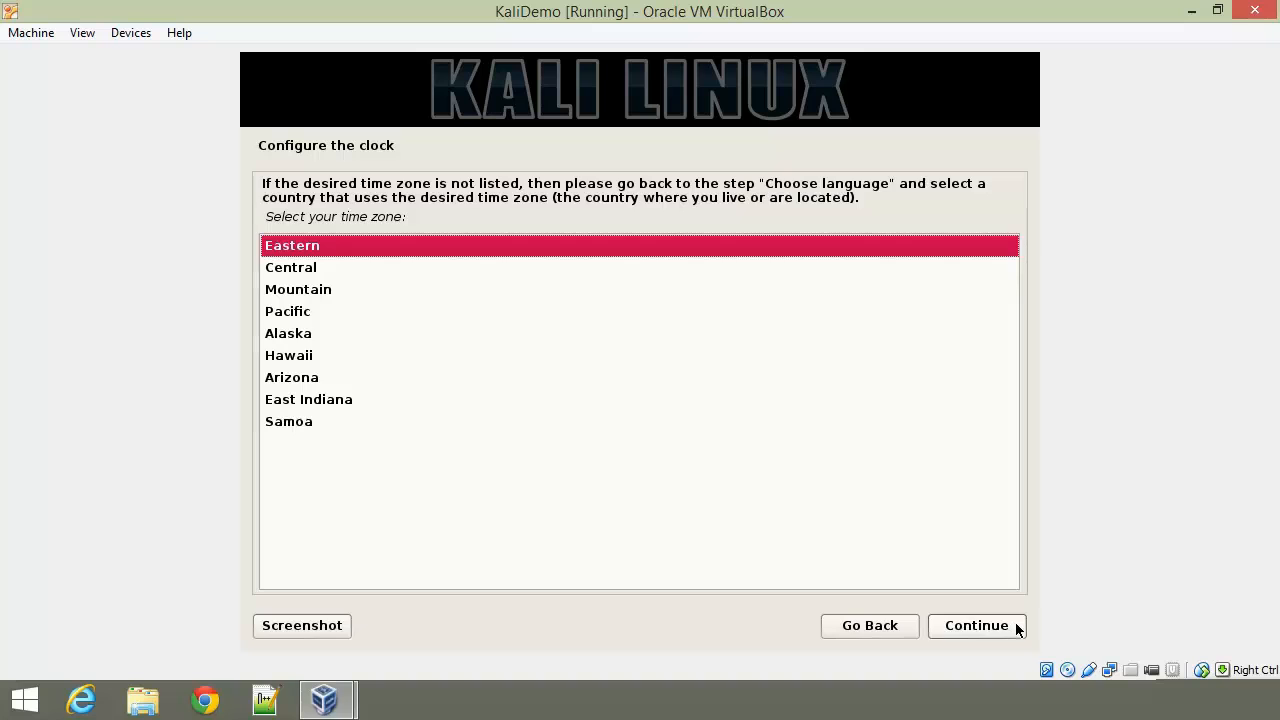
Step: Accept Eastern as the time zone
left_click(1016, 627)
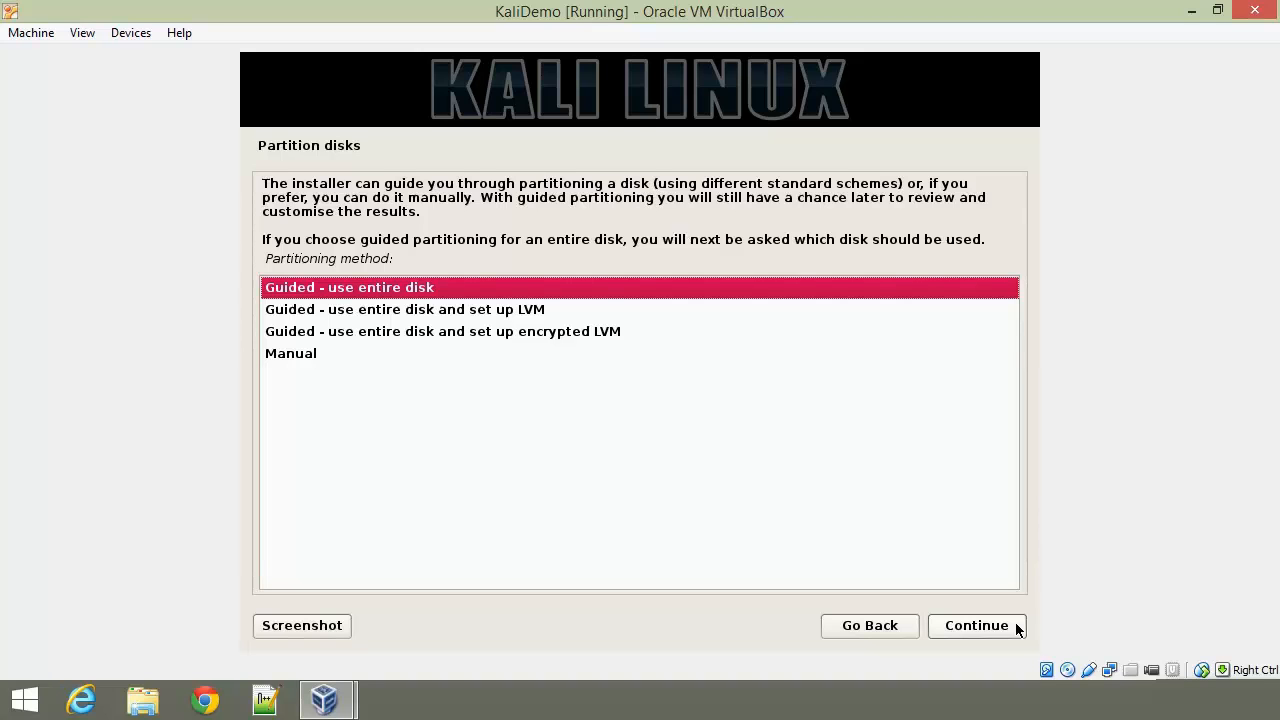
Step: Use guided encrypted LVM on the 42.9 GB disk with all files in one partition
left_click(553, 340)
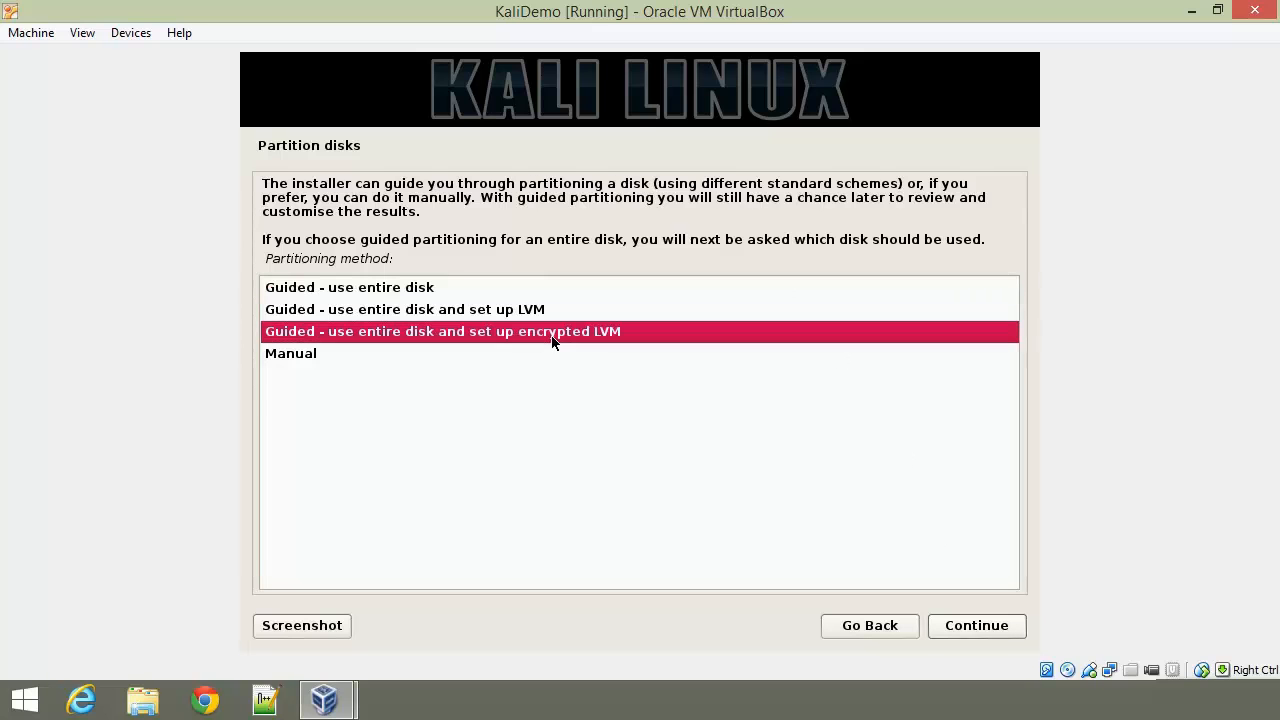
left_click(997, 627)
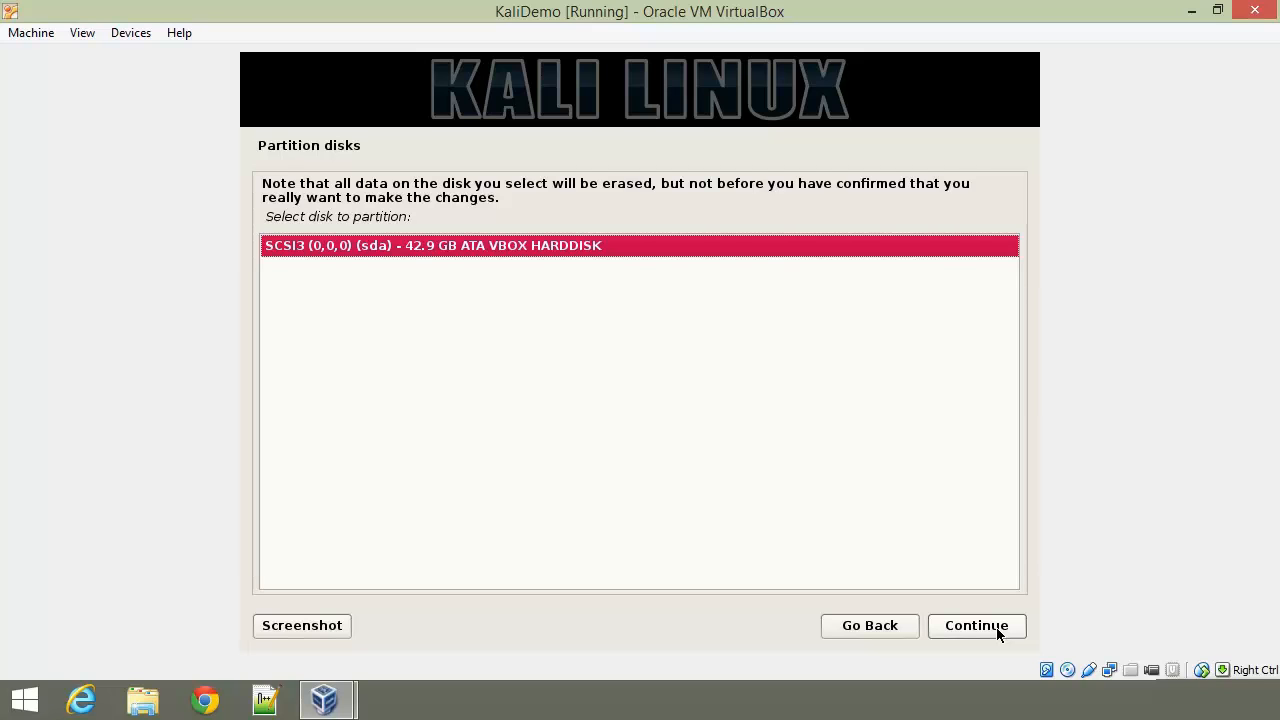
left_click(997, 628)
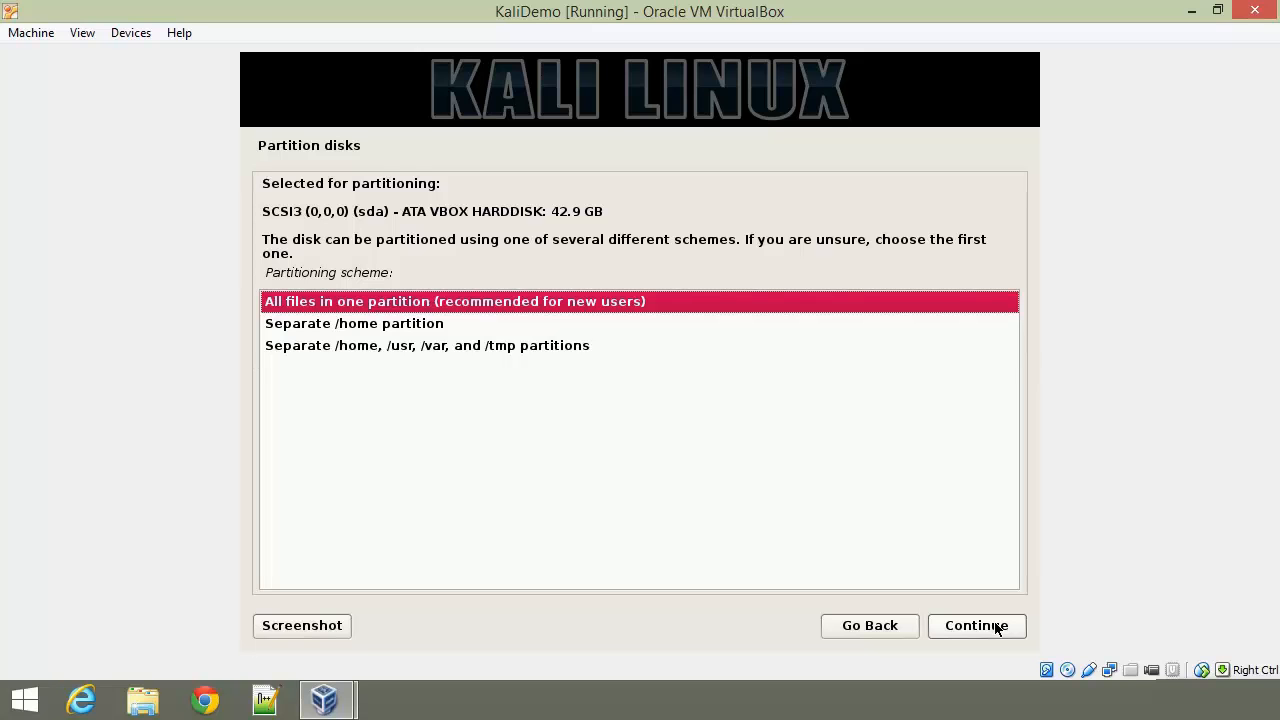
left_click(996, 626)
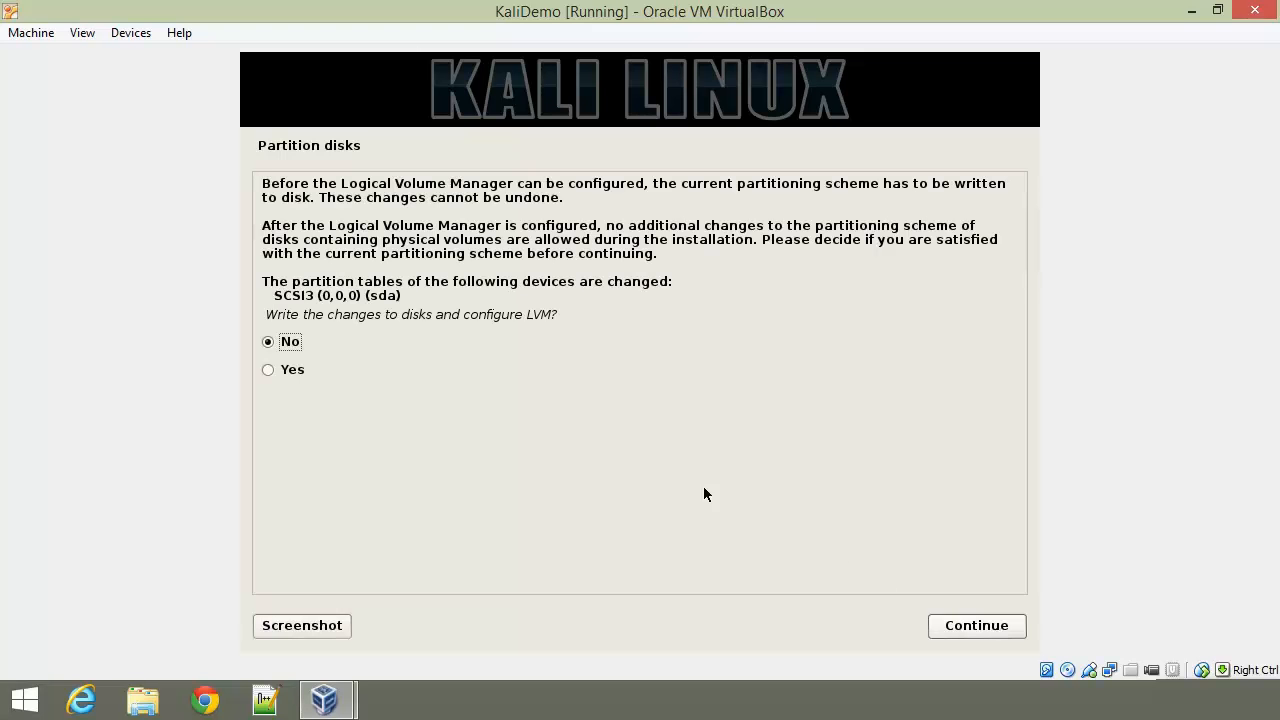
left_click(268, 370)
left_click(1020, 625)
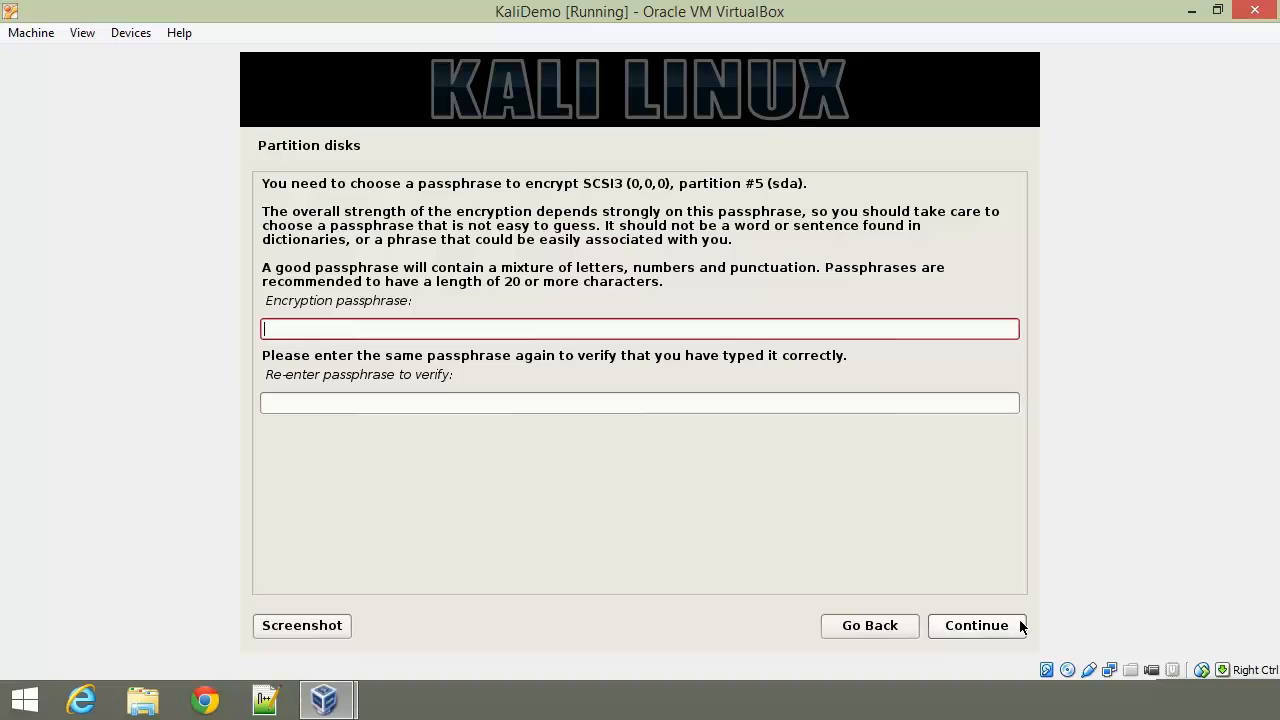
Step: Enter the disk encryption passphrase twice to confirm it
type("••••••••••")
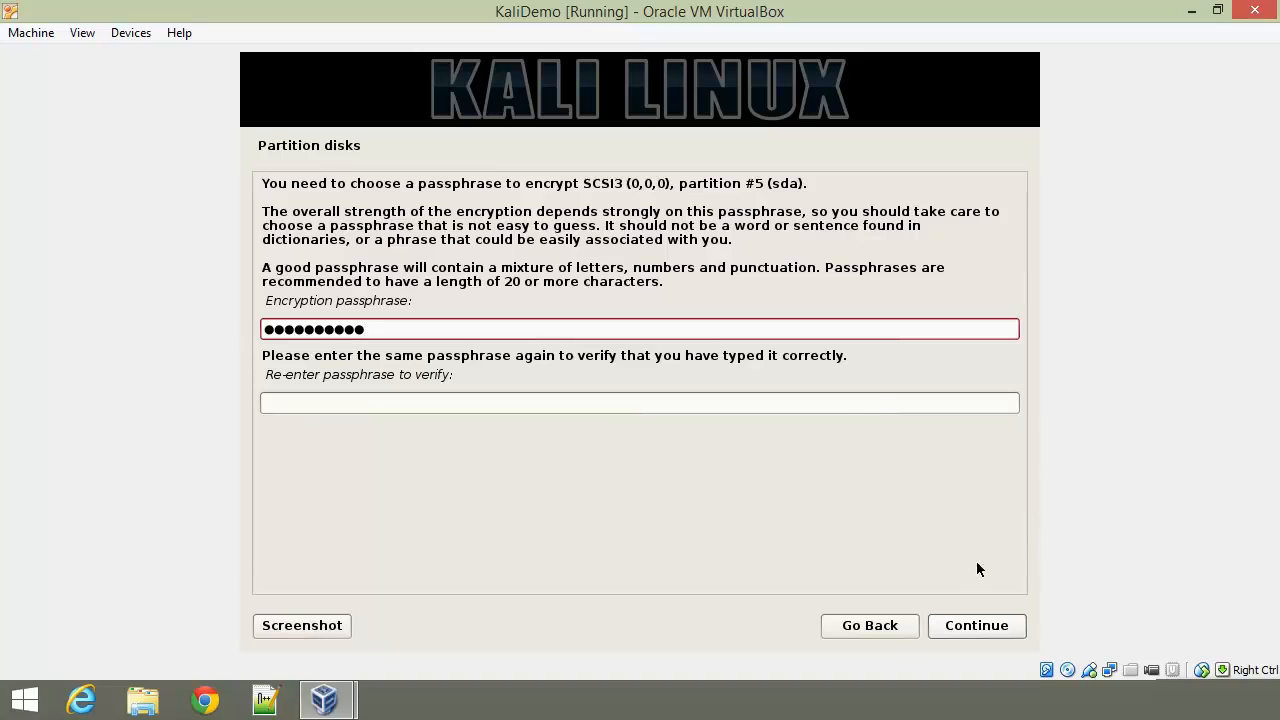
left_click(867, 401)
type("••••••••••")
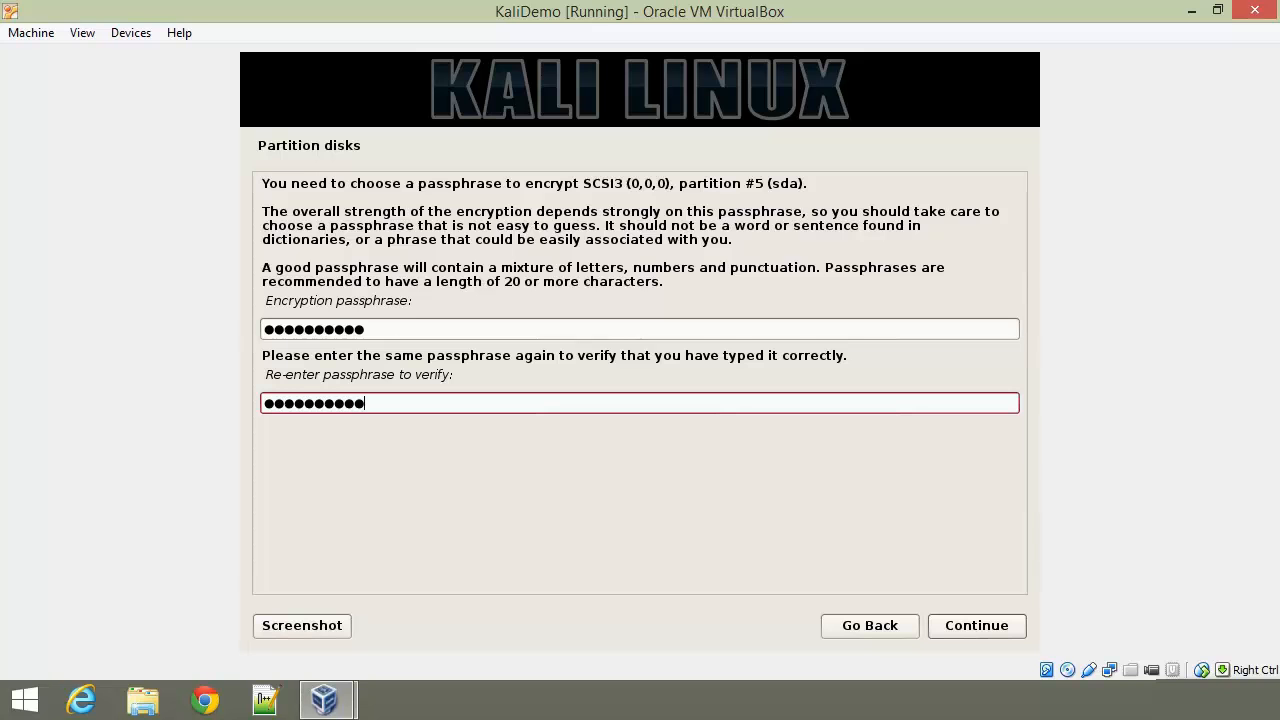
left_click(997, 631)
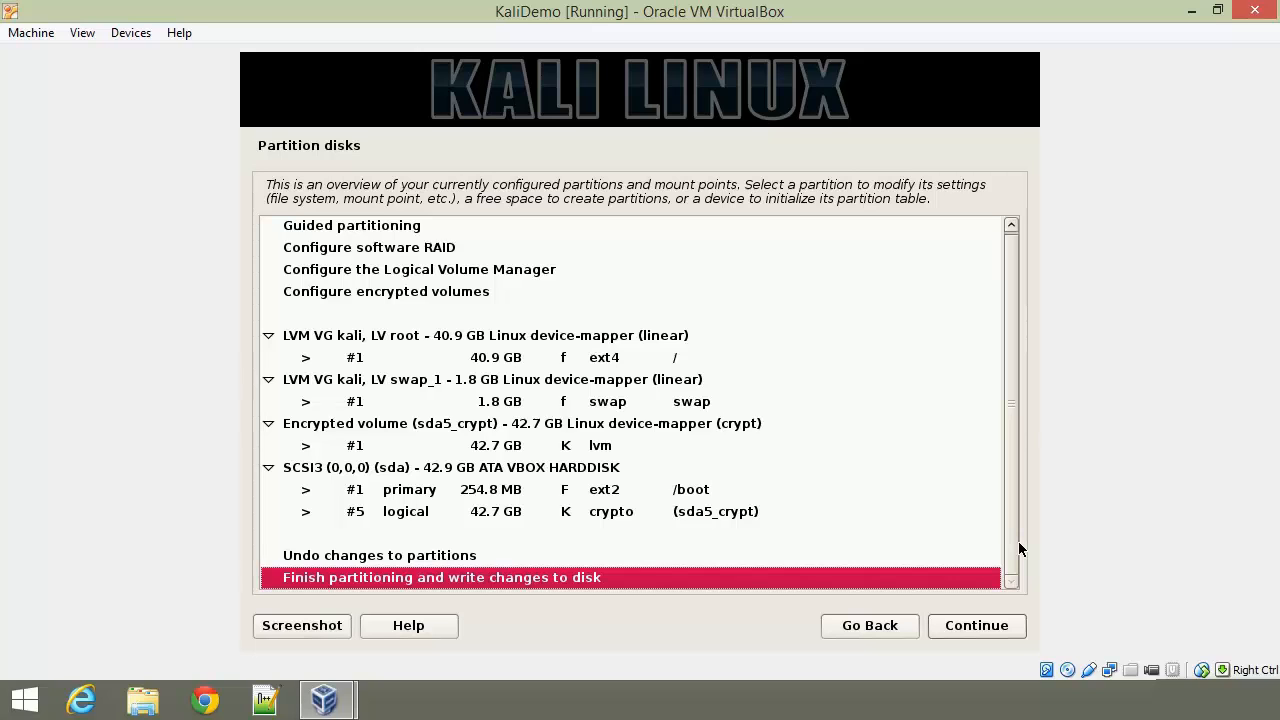
Step: Finish partitioning and agree to write the encrypted LVM changes to disk
left_click(950, 633)
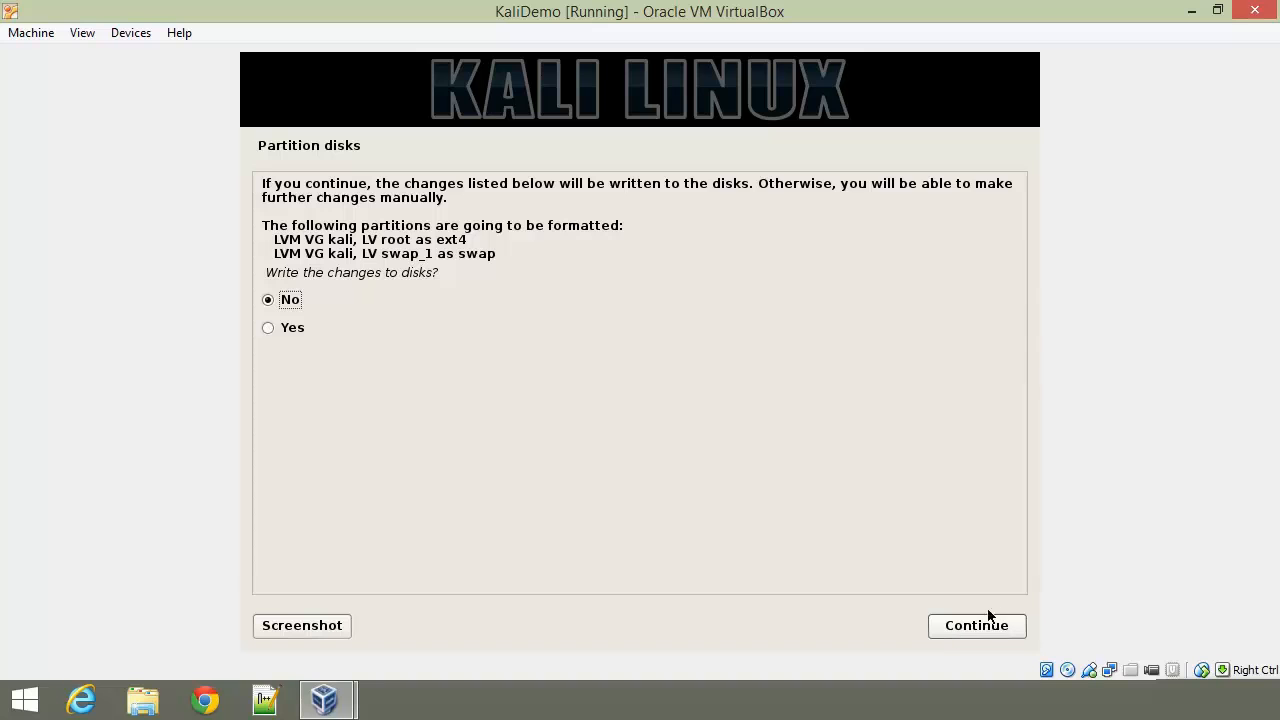
left_click(267, 329)
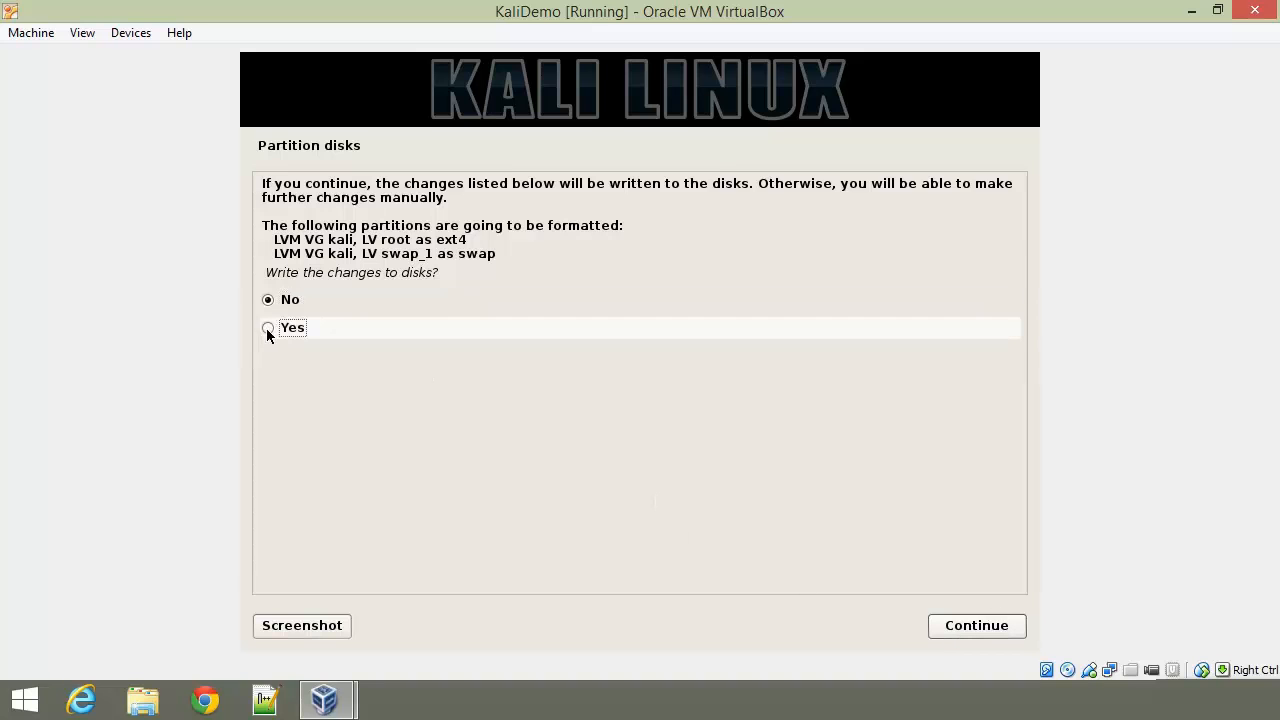
left_click(997, 627)
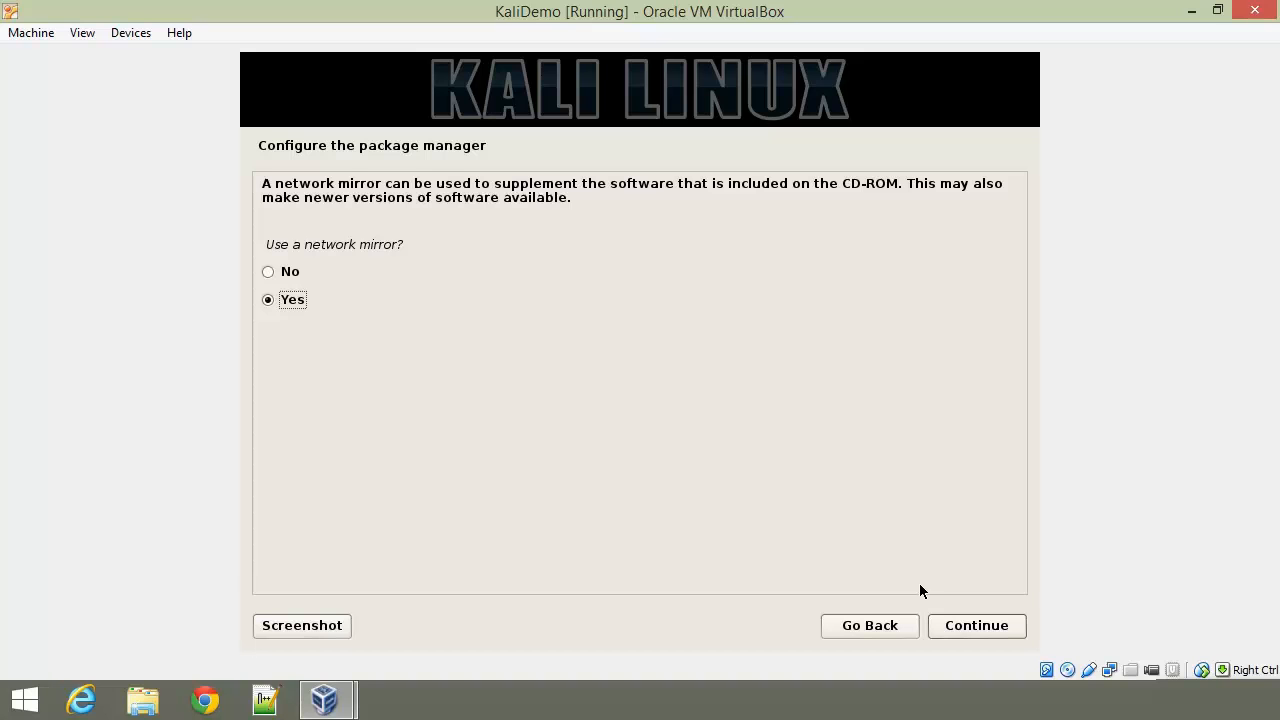
Step: Use a network mirror with no HTTP proxy and install GRUB to the master boot record
left_click(988, 623)
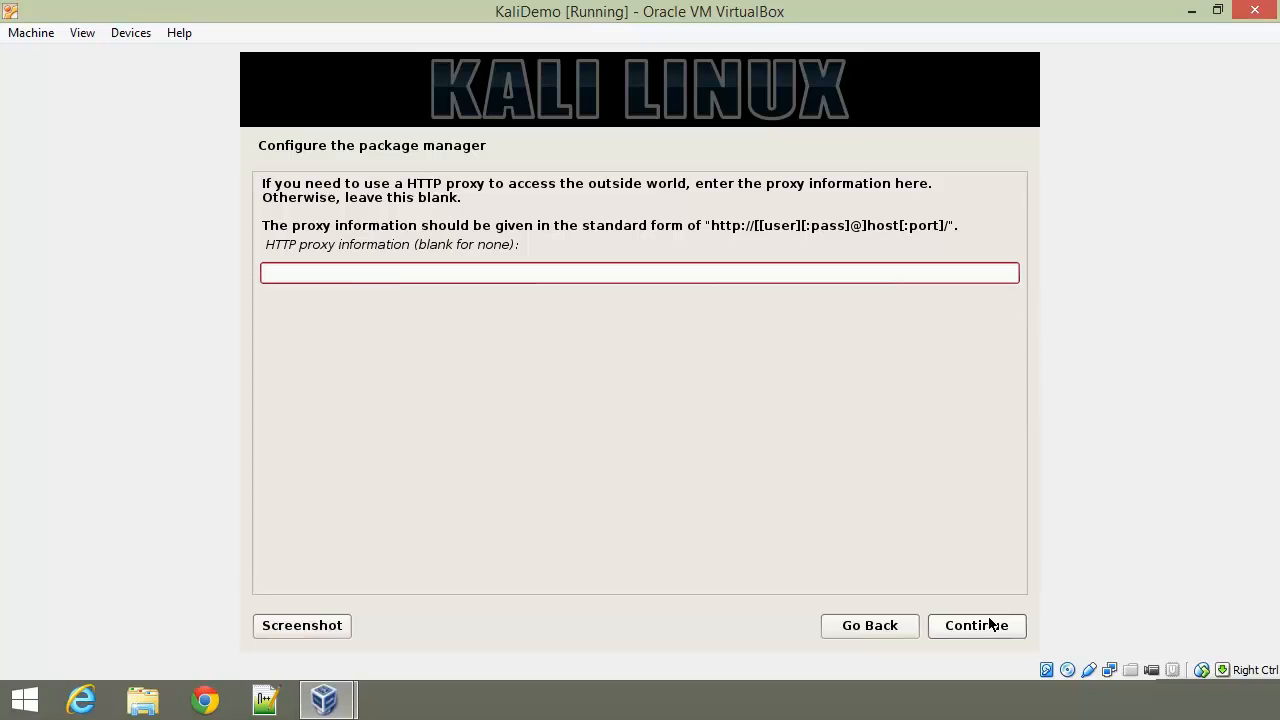
left_click(1006, 626)
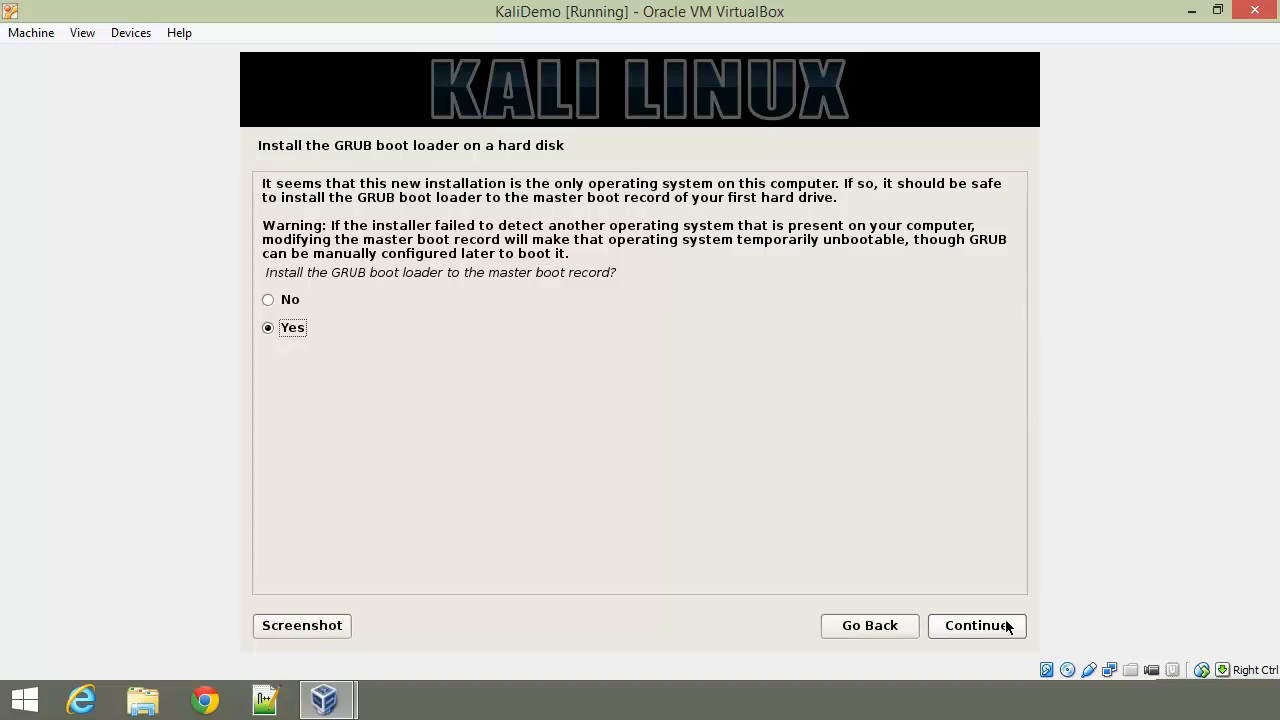
left_click(1008, 626)
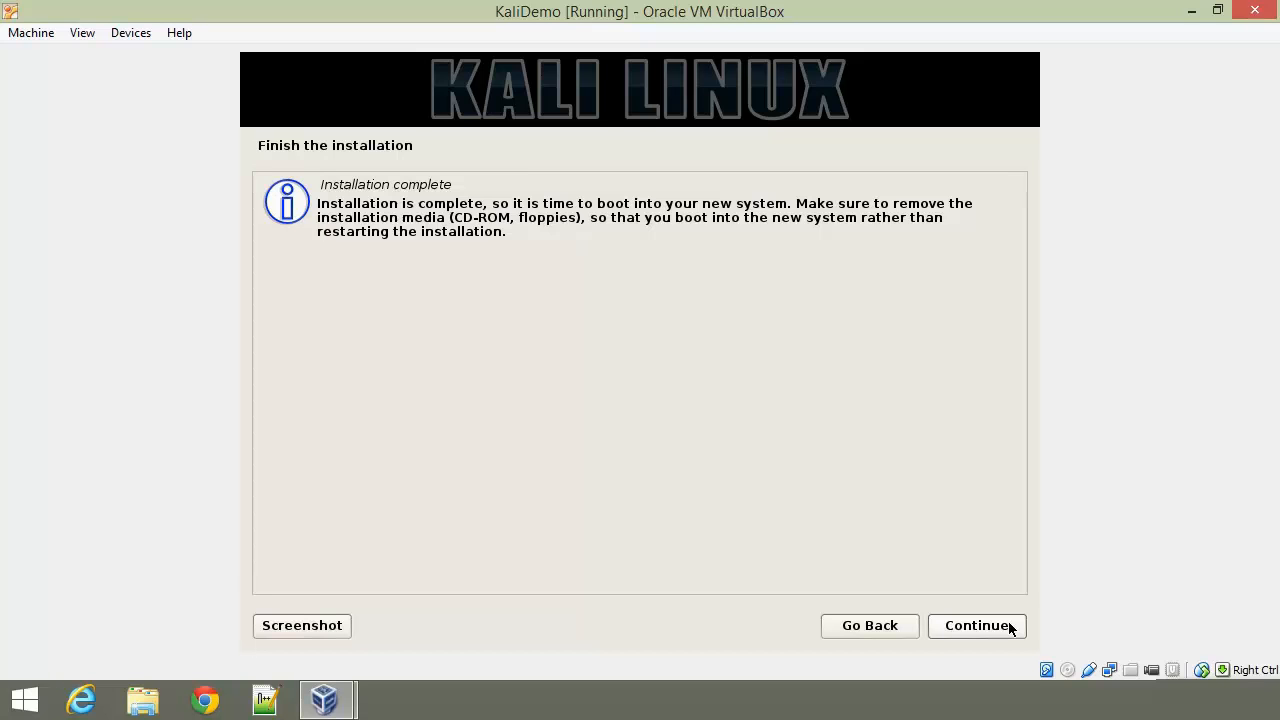
Step: Finish the installation so the VM reboots to the disk passphrase prompt
left_click(1008, 626)
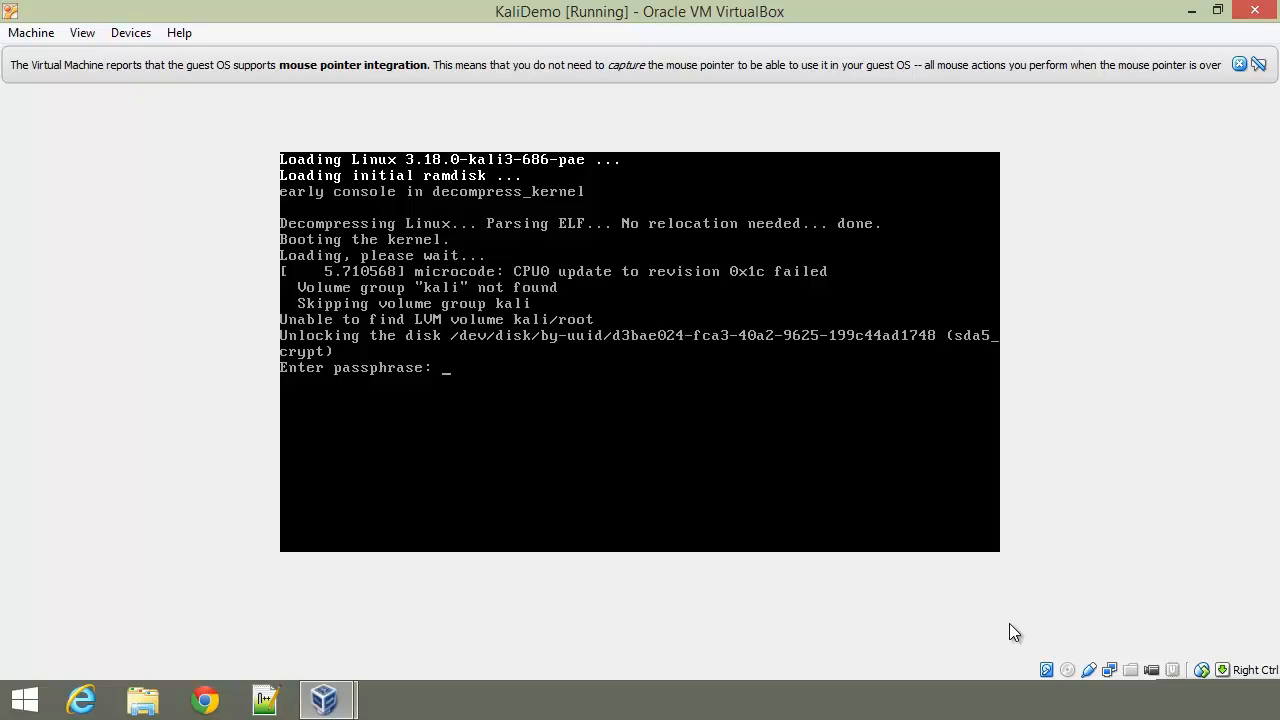
Step: Unlock the encrypted disk, then log in as root with the account password
key("Return")
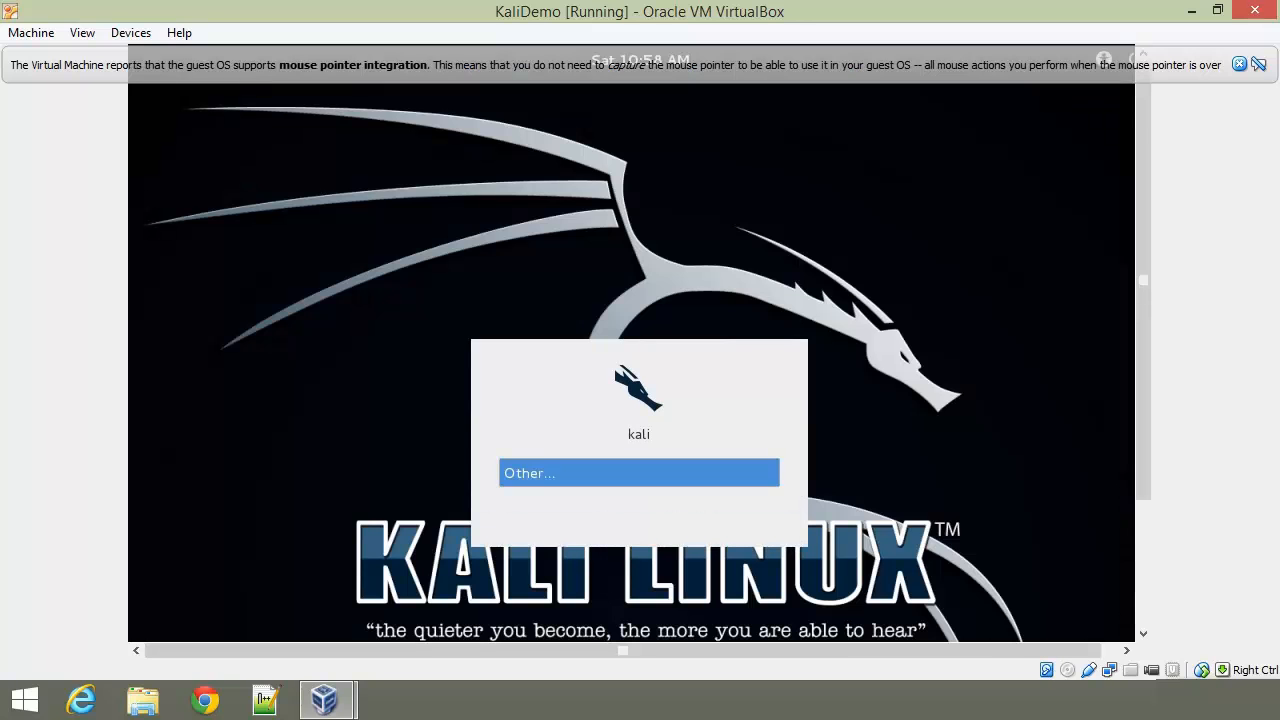
key("Return")
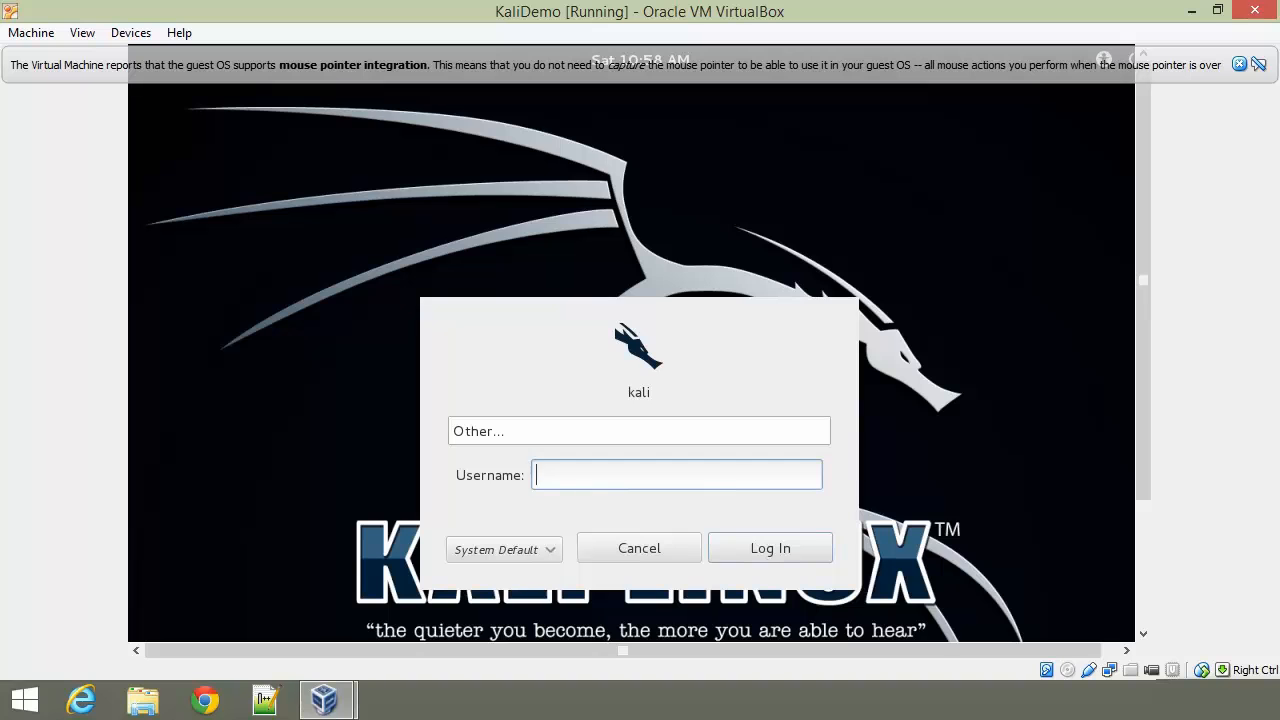
type("root")
key("Return")
type("••••••")
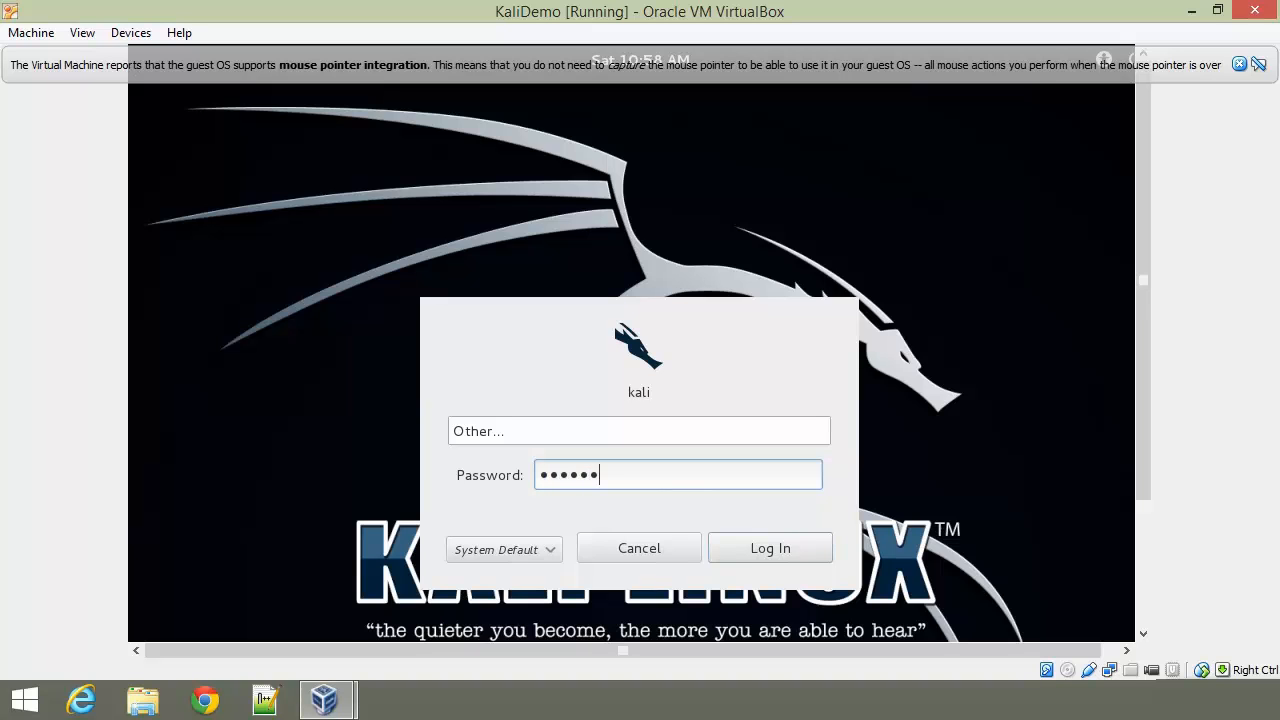
key("Return")
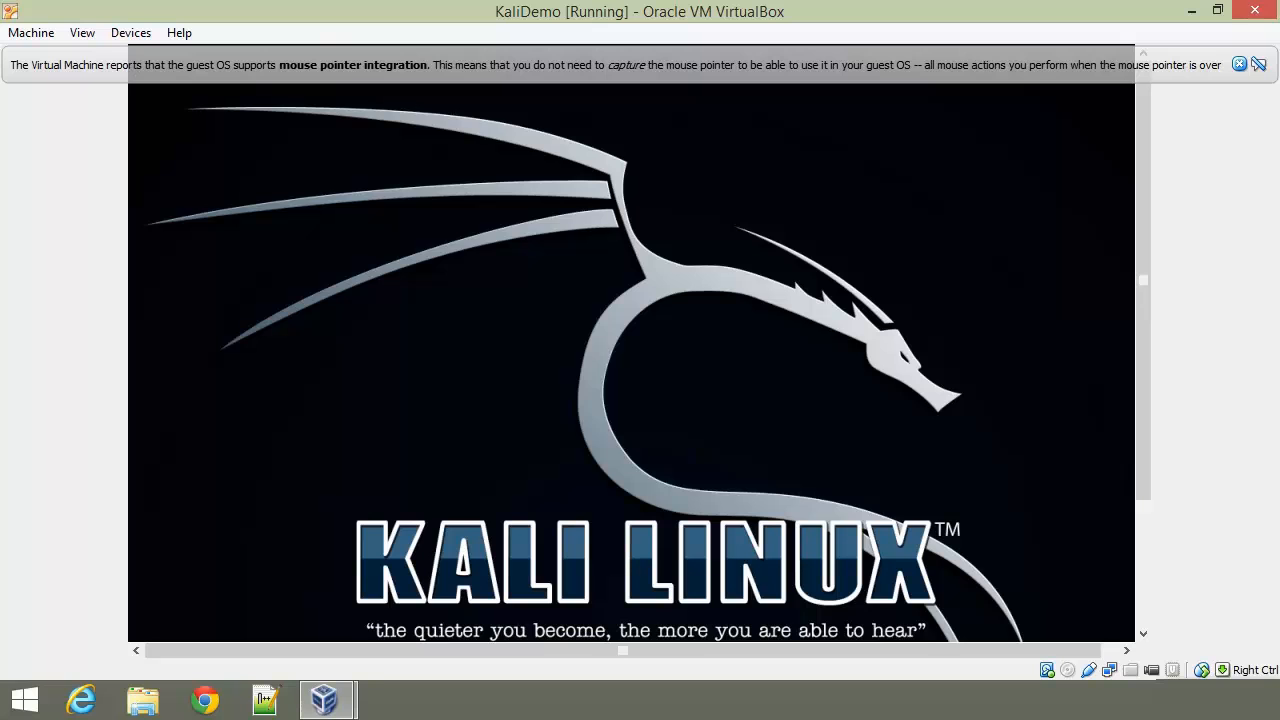
Step: Dismiss the mouse-integration notification bar and bring up the VirtualBox Devices menu
left_click(1240, 66)
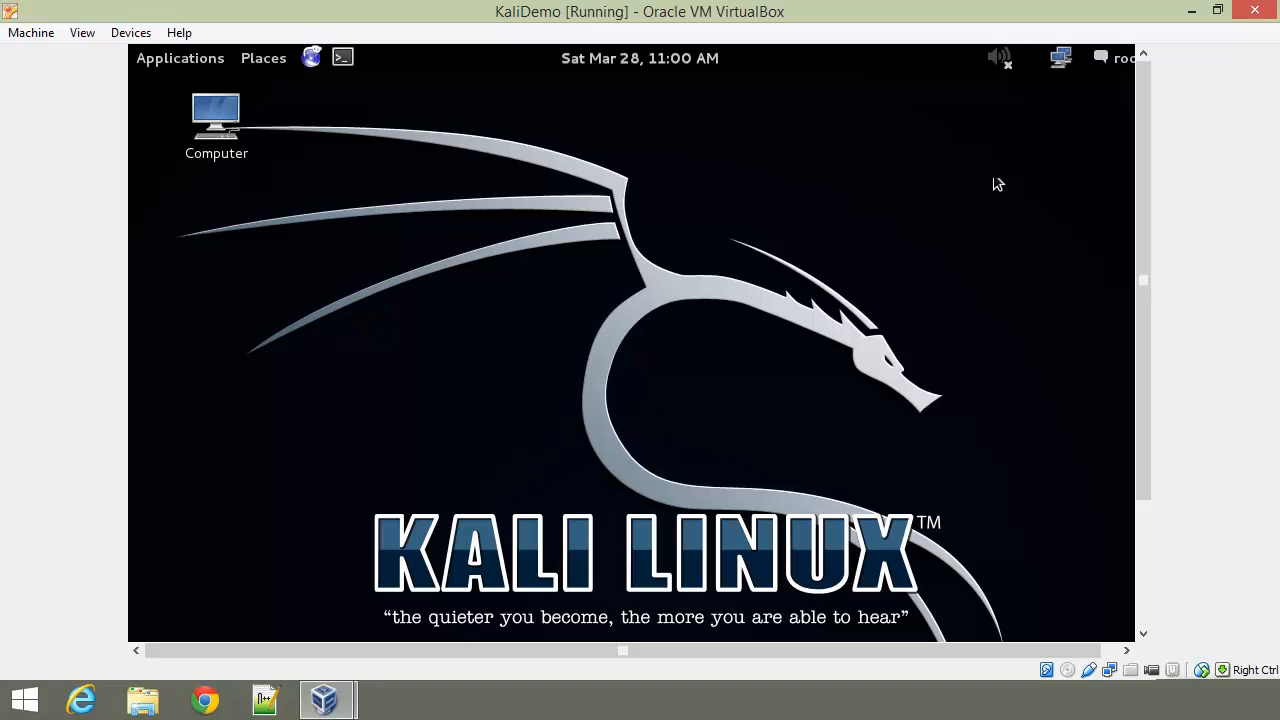
left_click(128, 32)
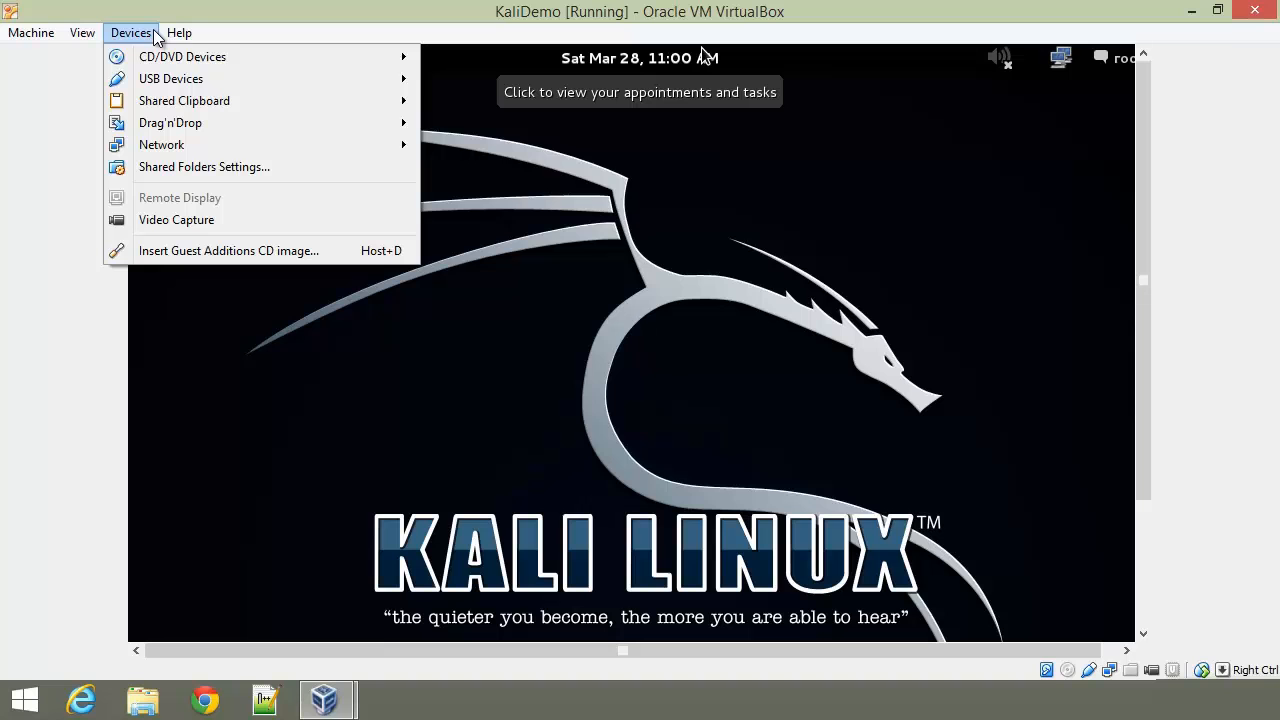
Step: Insert the Guest Additions CD image, allow its autorun, and dismiss the autorun error
left_click(172, 252)
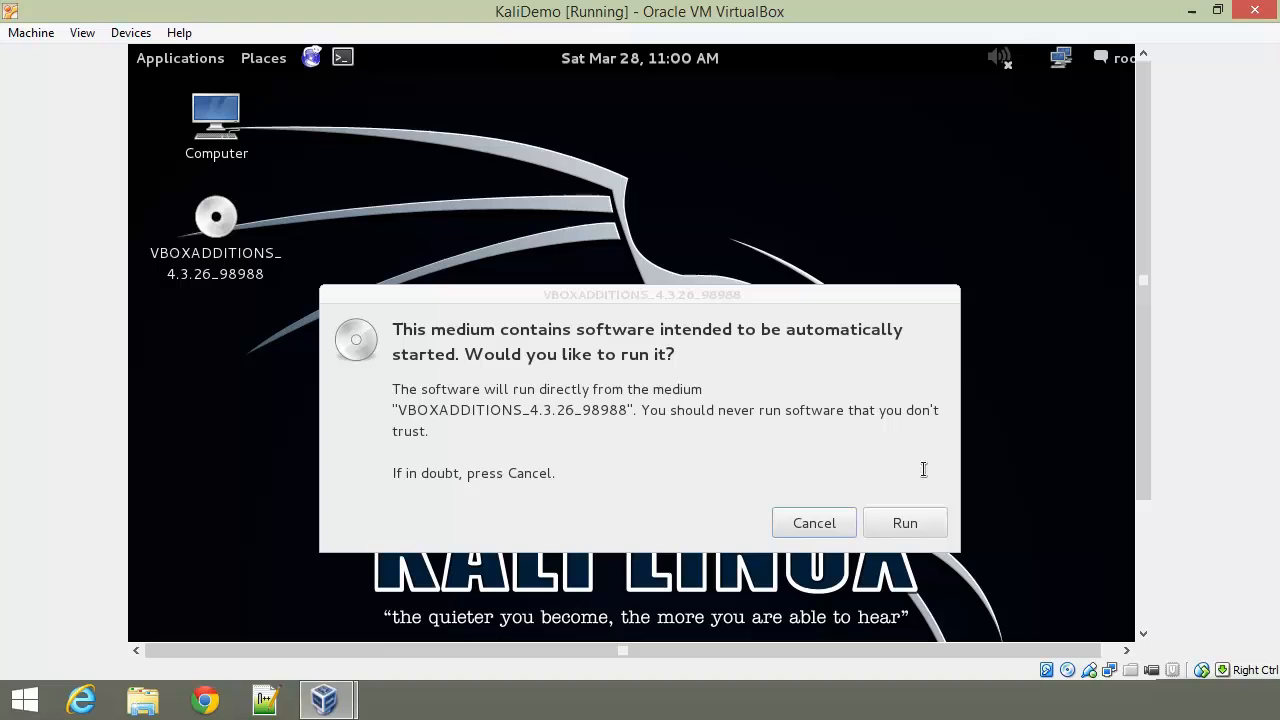
left_click(923, 521)
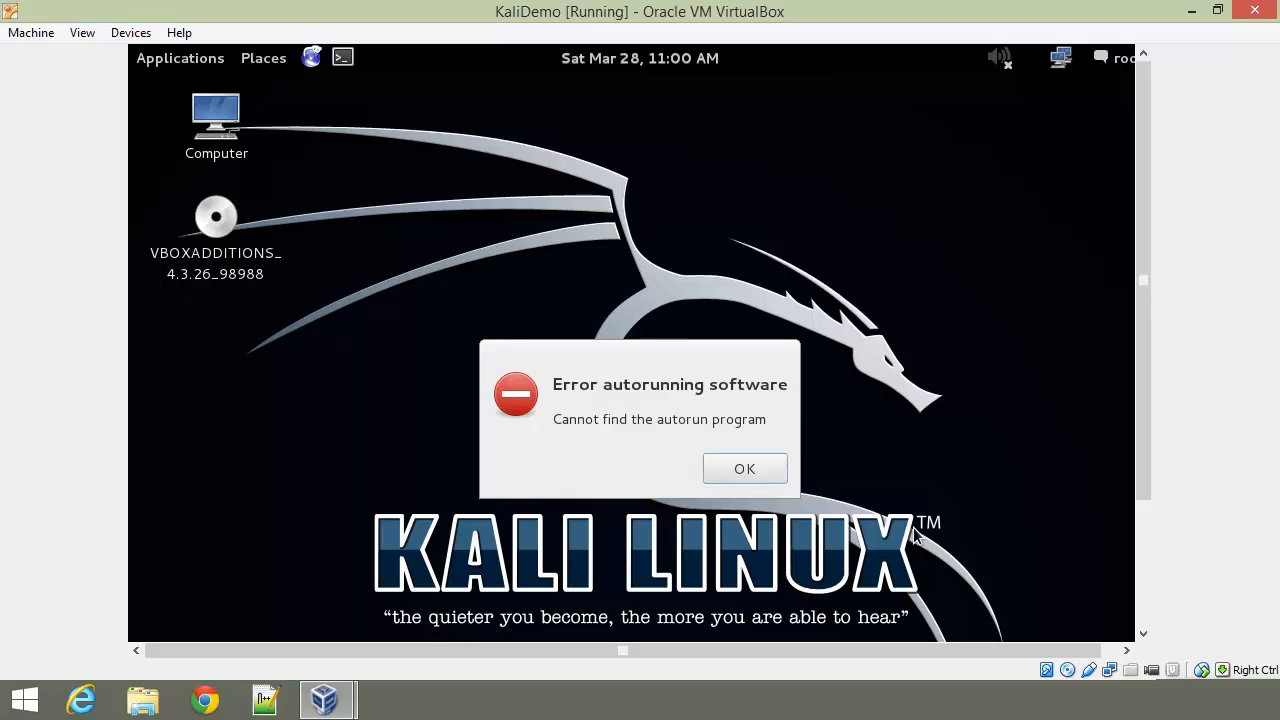
left_click(748, 470)
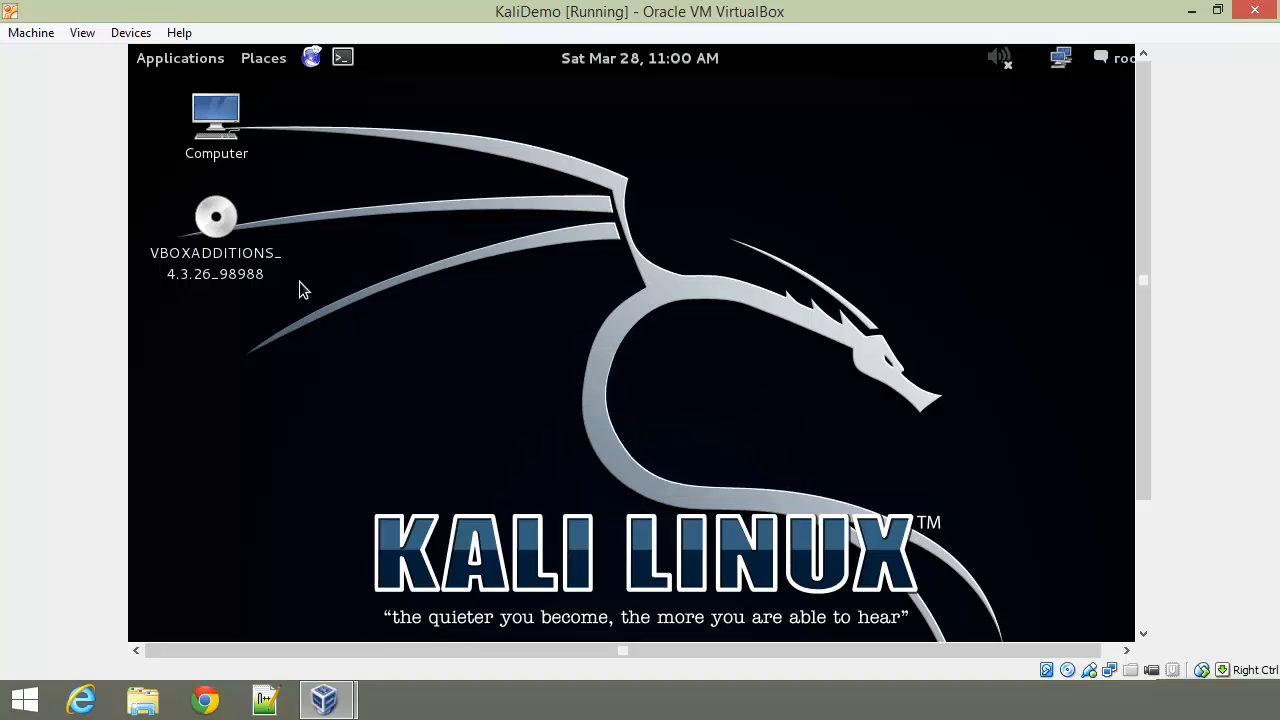
Step: Eject the VBOXADDITIONS disc from the Kali desktop using its right-click menu
left_click(228, 265)
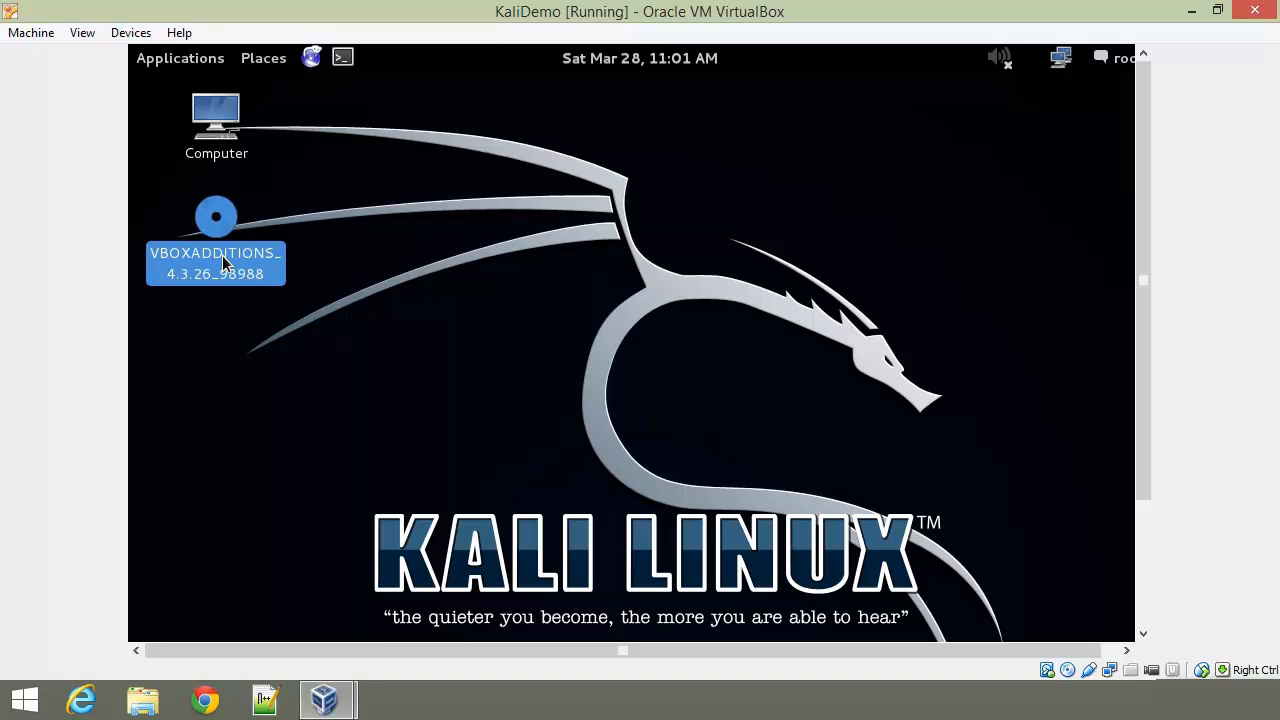
right_click(230, 228)
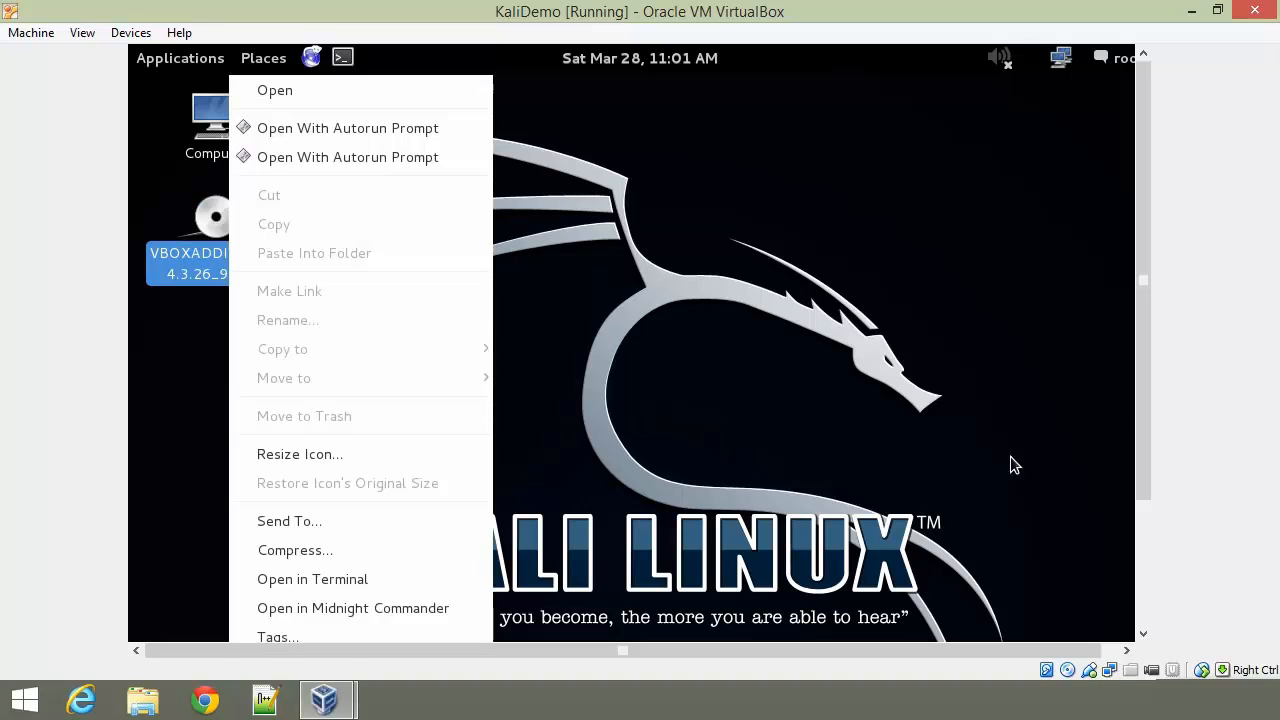
left_click_drag(1143, 405, 1124, 538)
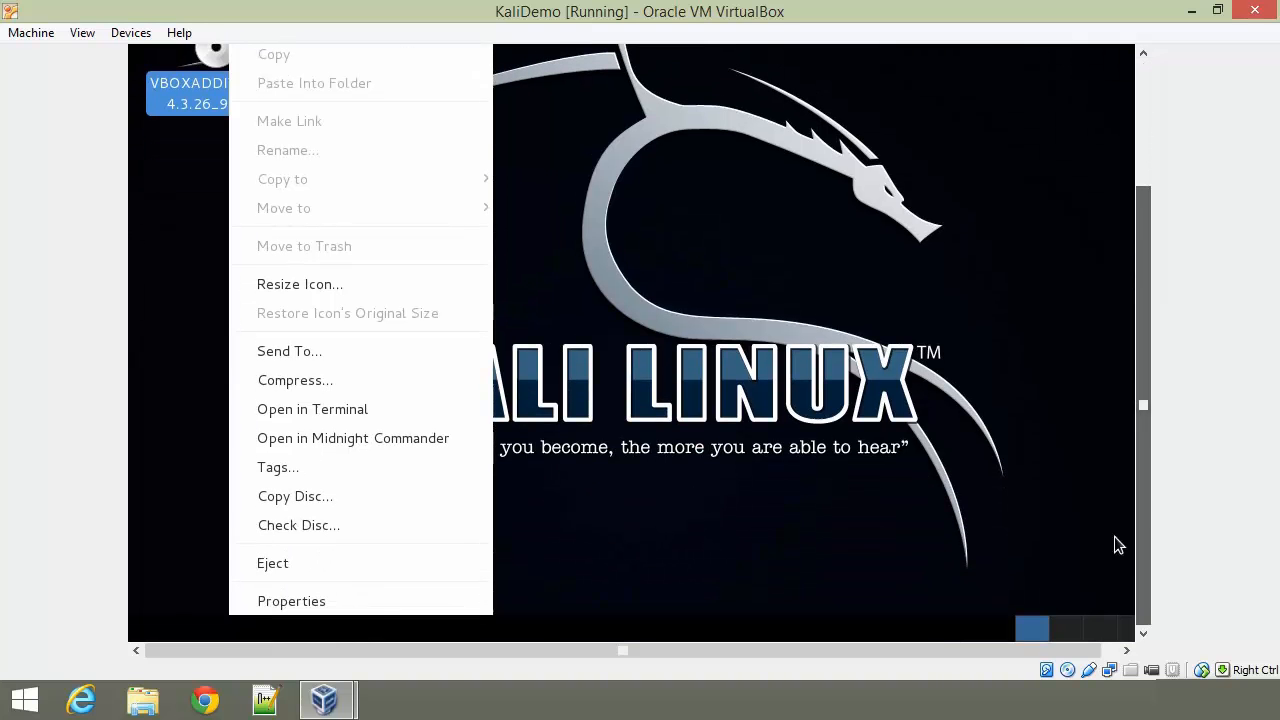
left_click(420, 565)
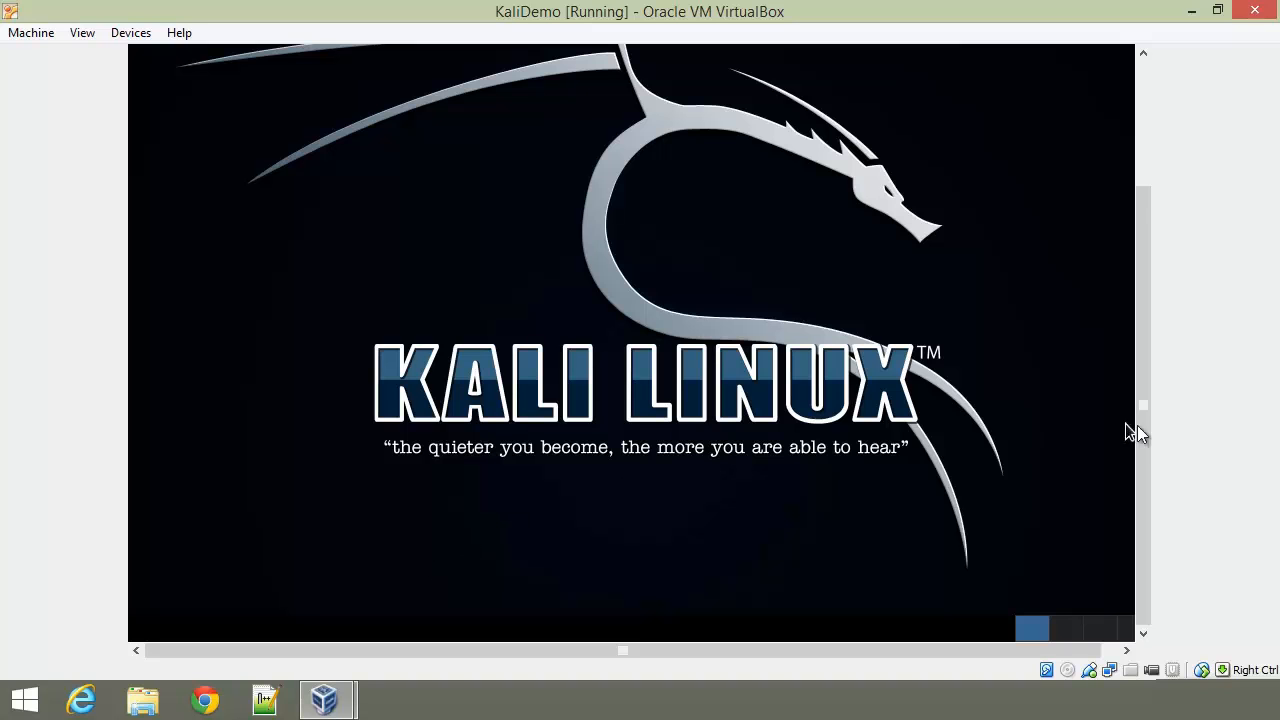
left_click_drag(1138, 430, 1110, 258)
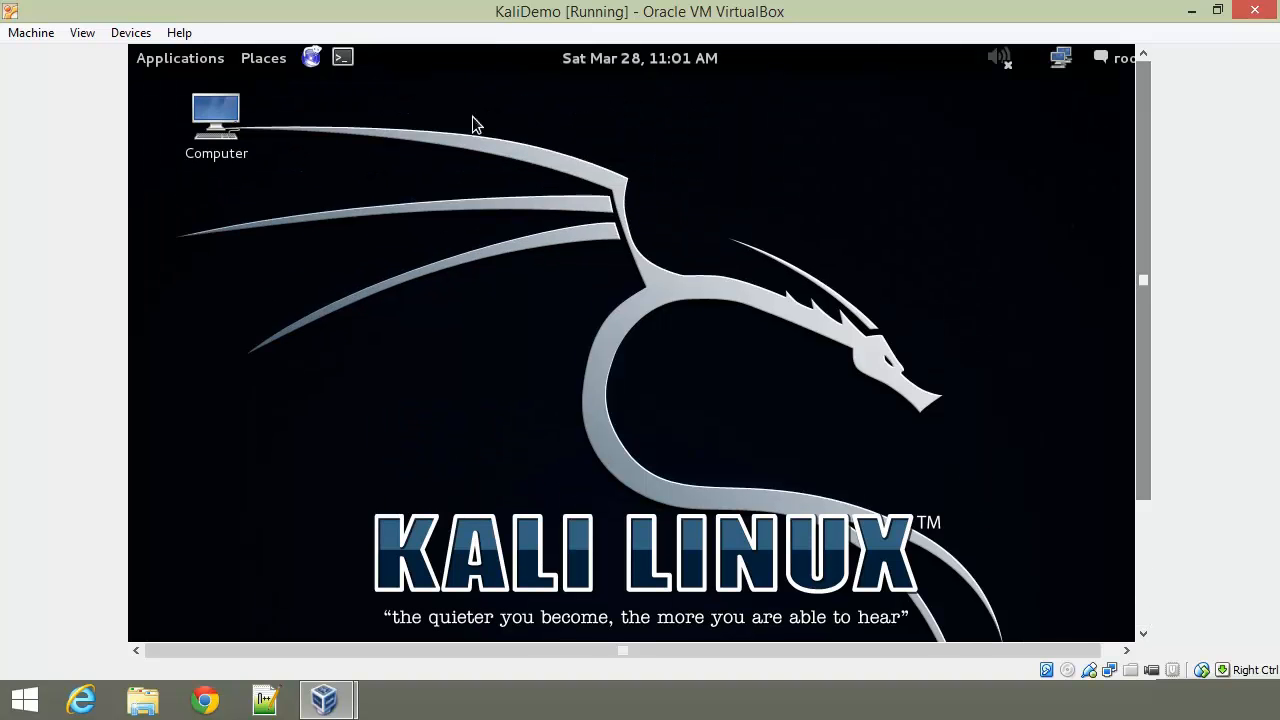
Step: Edit /etc/fstab with leafpad, changing noauto to exec on the /dev/sr0 line, then save and close
left_click(343, 58)
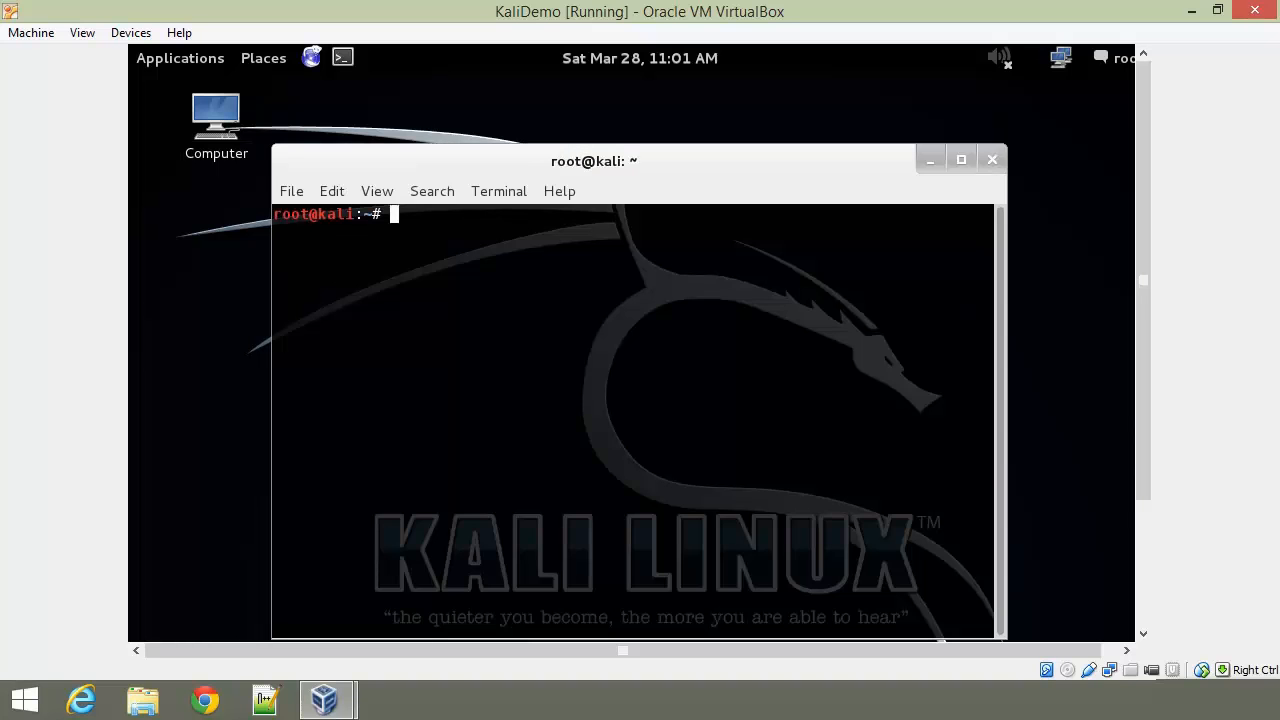
type("leafpad /e")
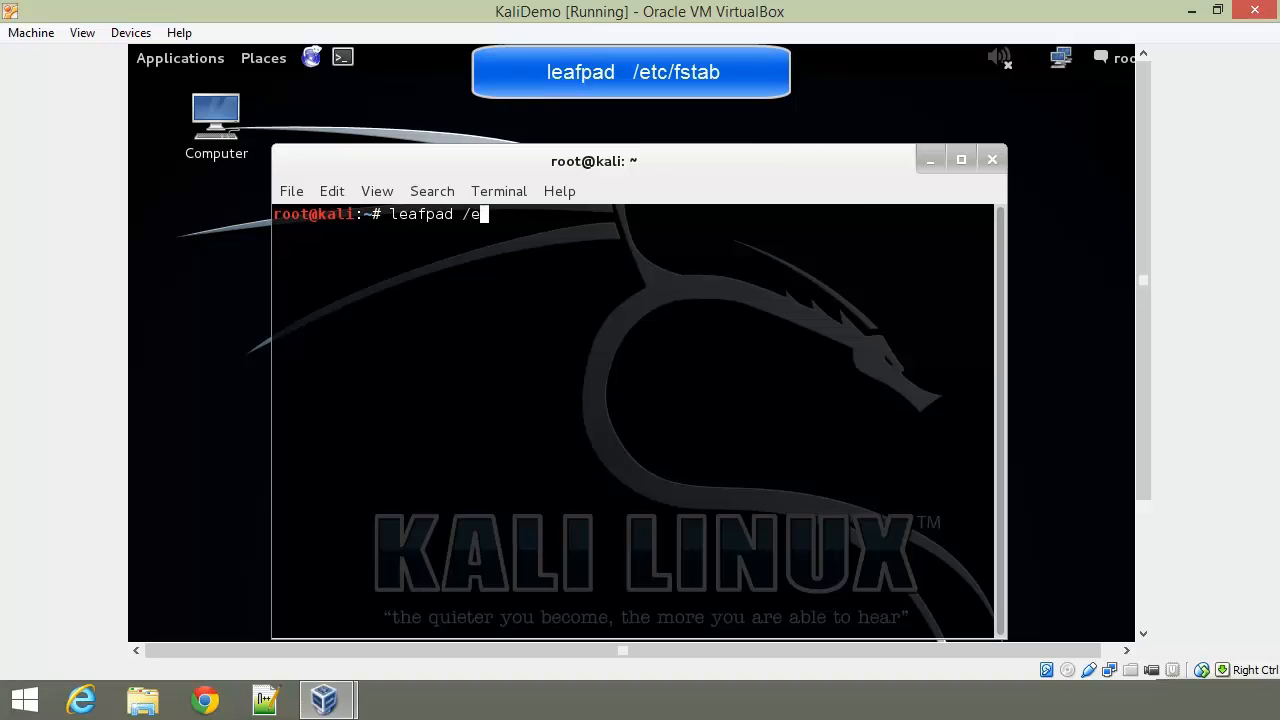
type("tc/fstab")
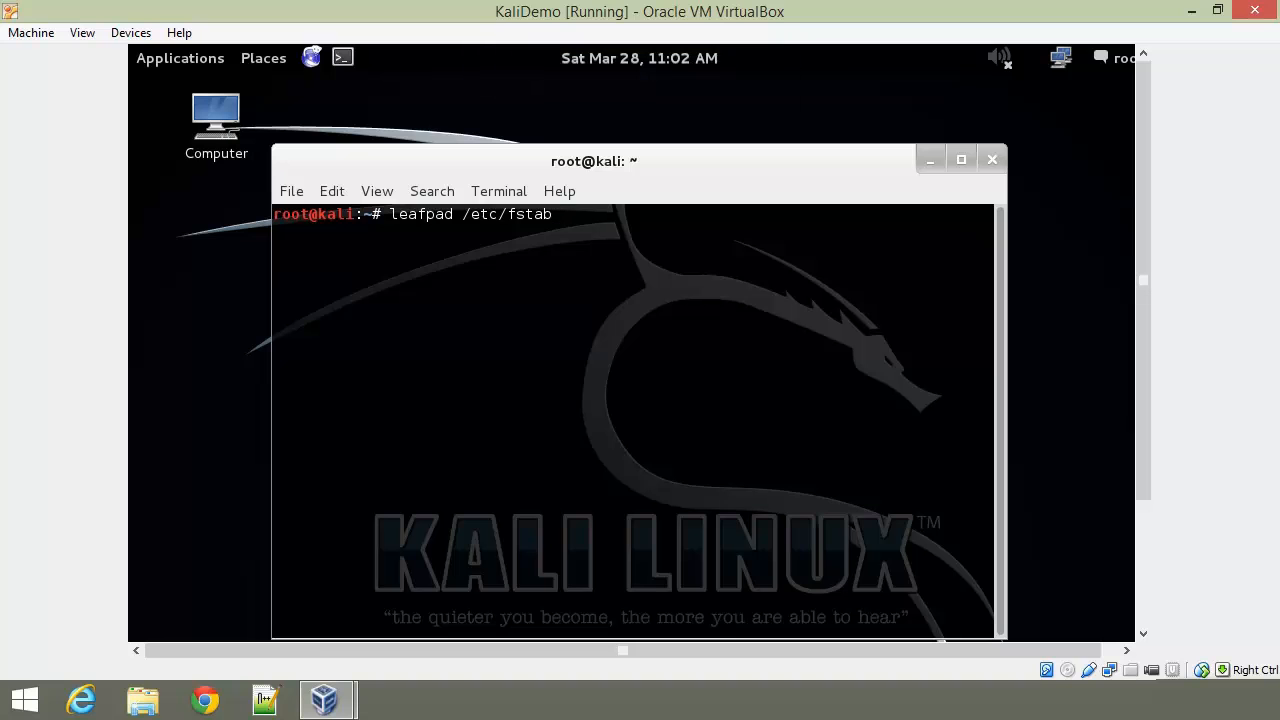
key("Return")
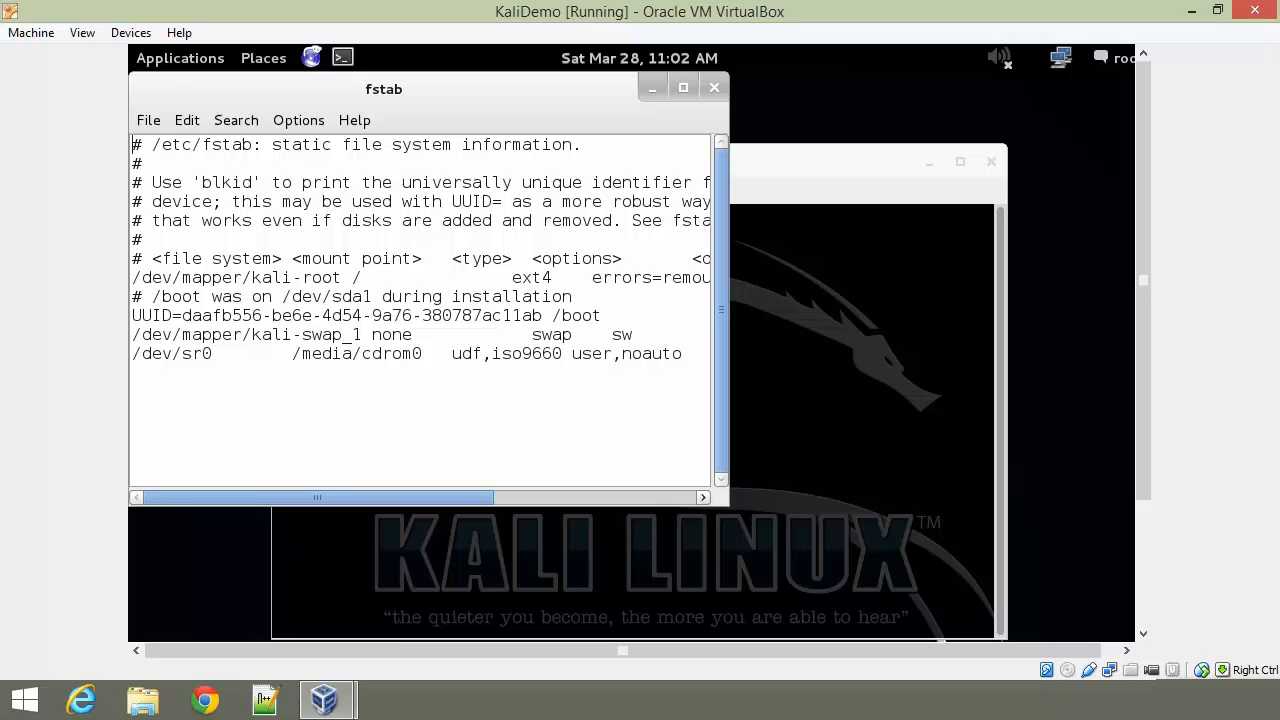
double_click(665, 354)
type("exec")
key("ctrl+s")
left_click(714, 89)
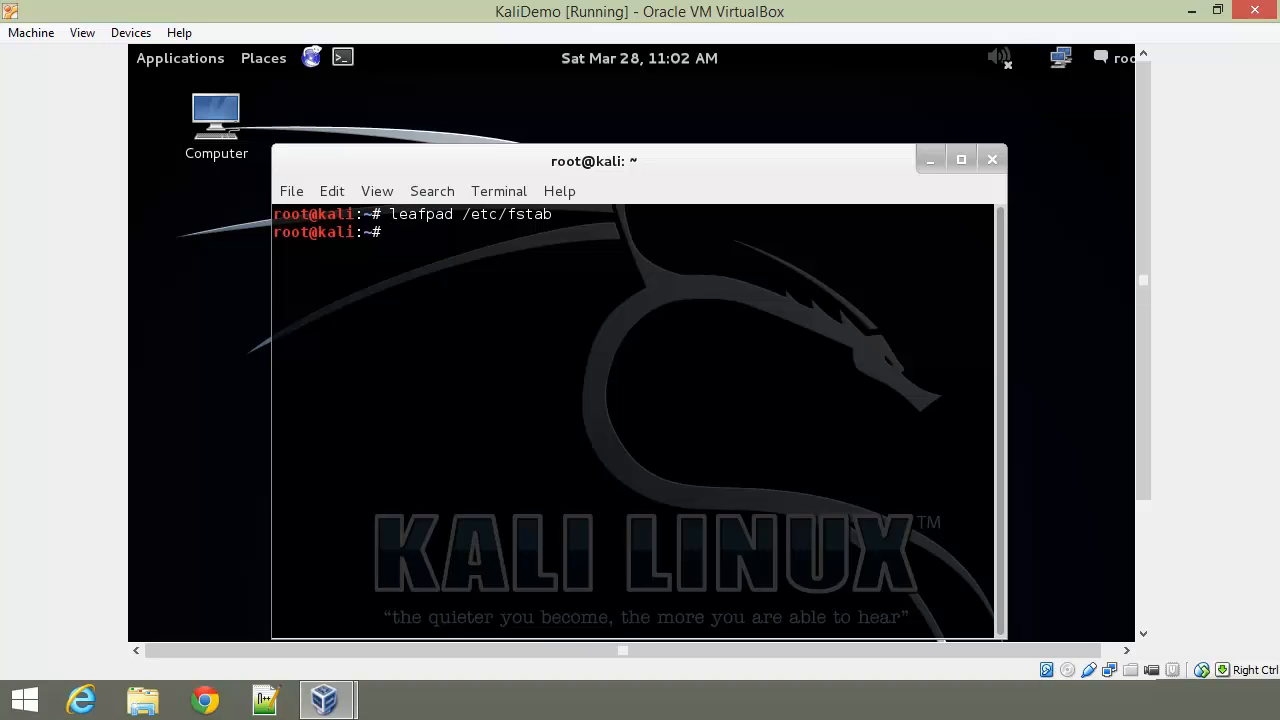
Step: Reinsert the Guest Additions CD and run its installer, which begins uncompressing Guest Additions 4.3.26
left_click(131, 33)
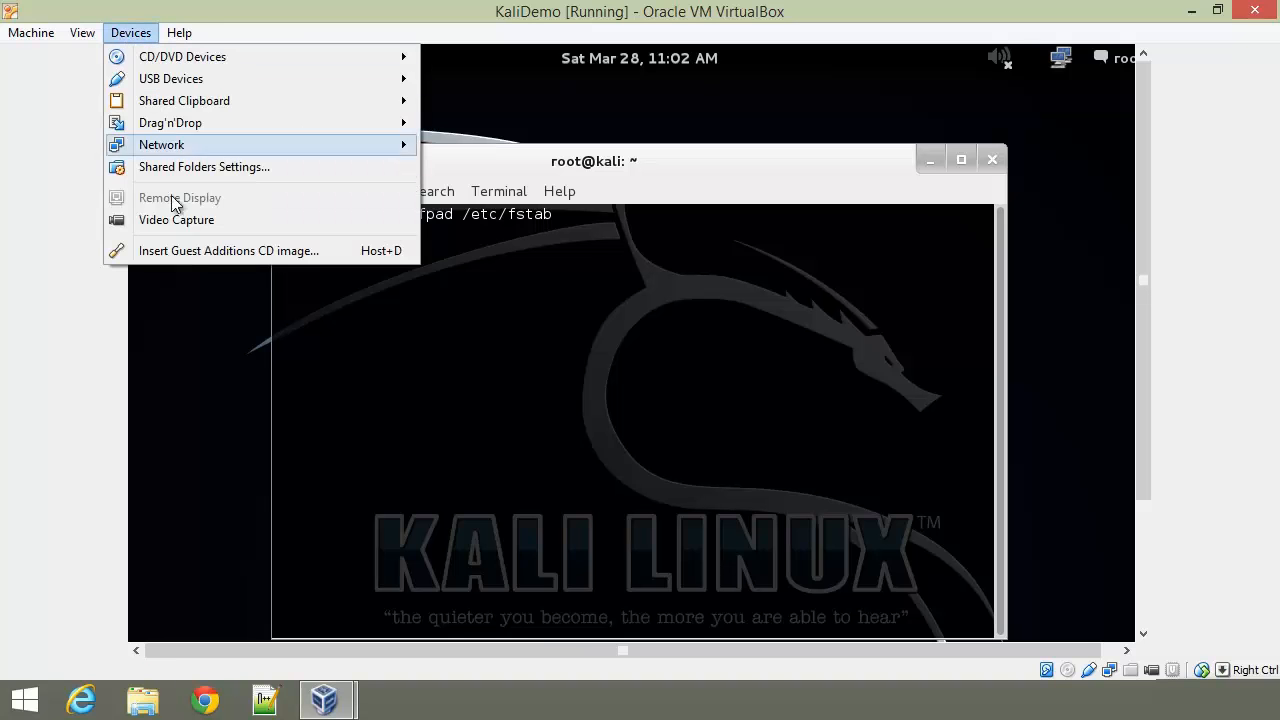
left_click(182, 250)
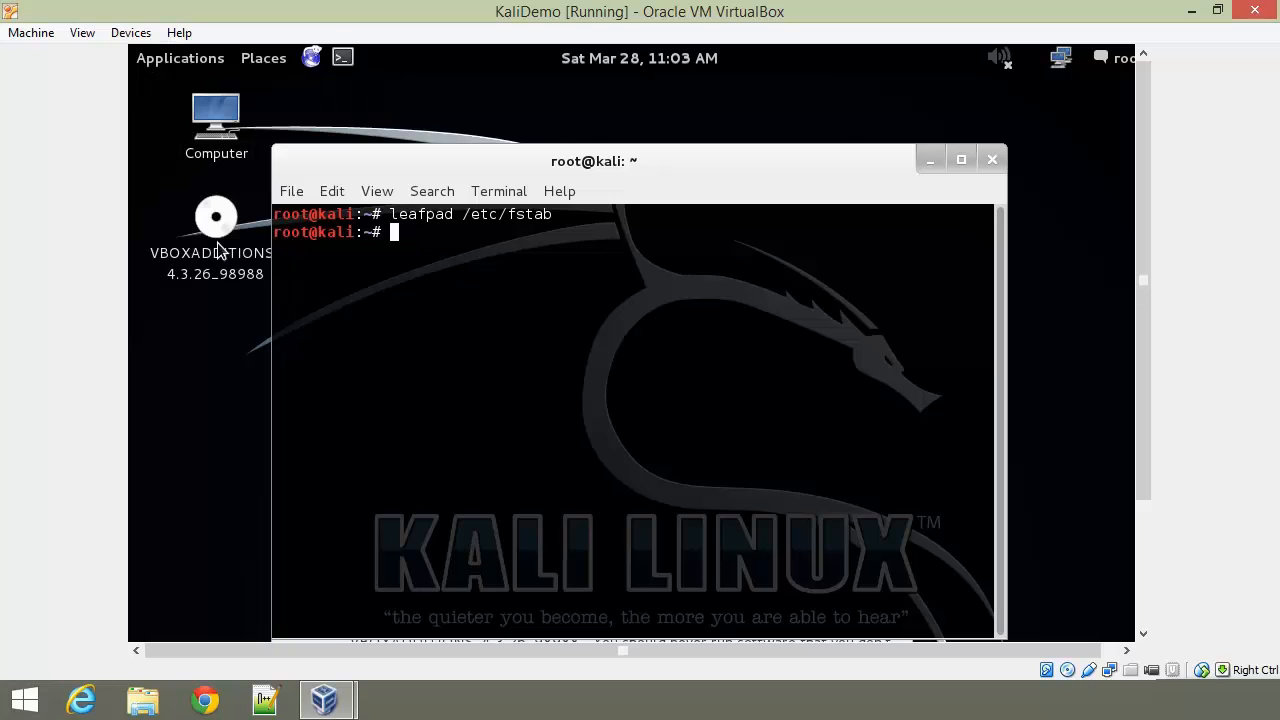
left_click(930, 160)
left_click_drag(1146, 370, 1146, 515)
left_click(857, 585)
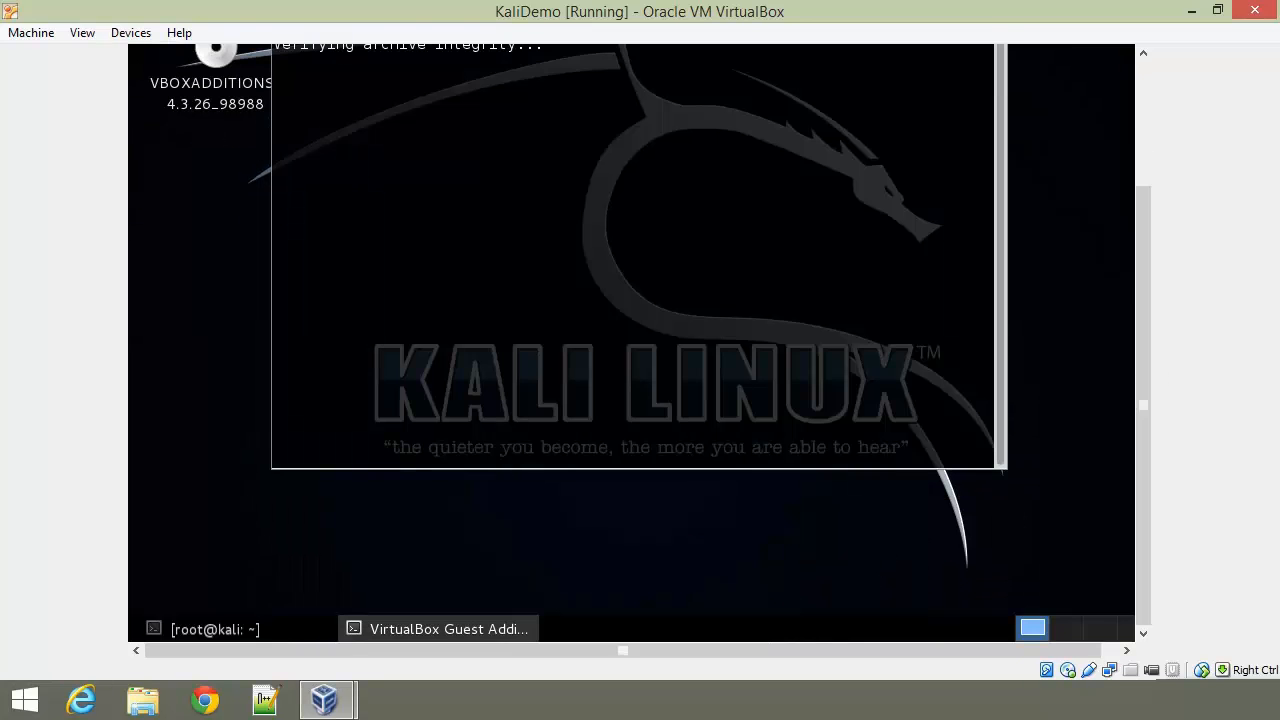
left_click_drag(1140, 400, 1136, 350)
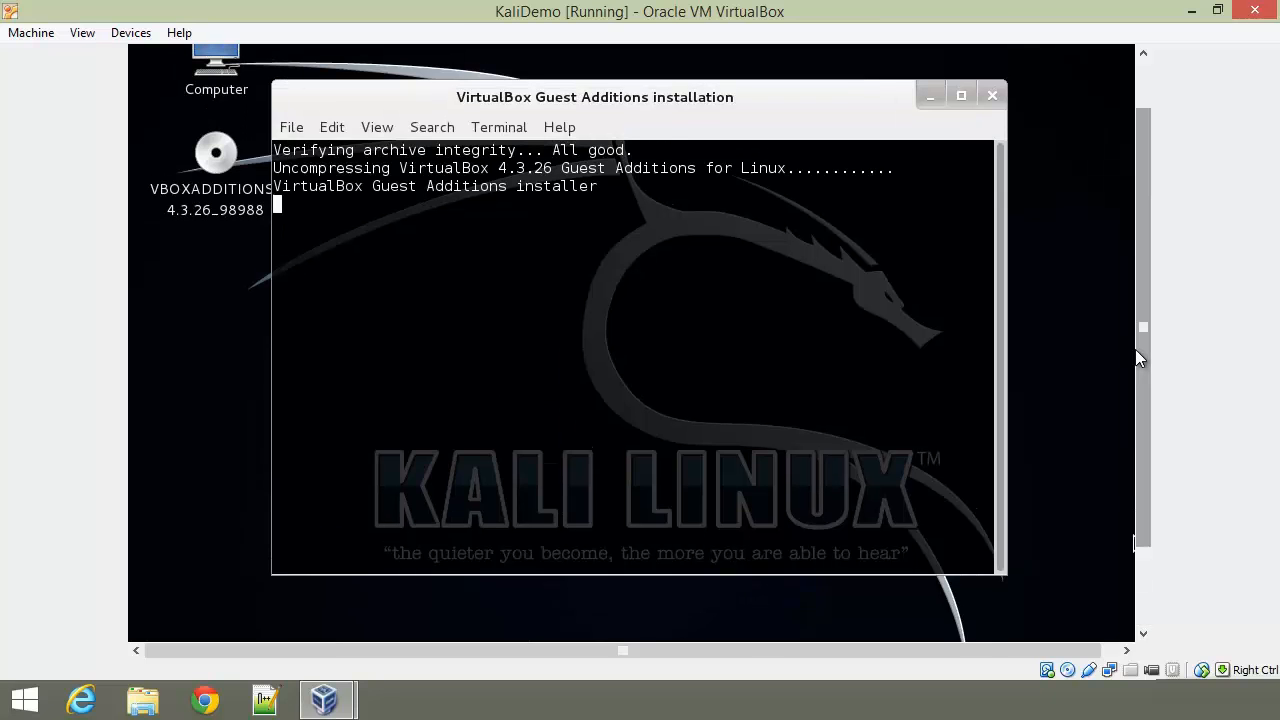